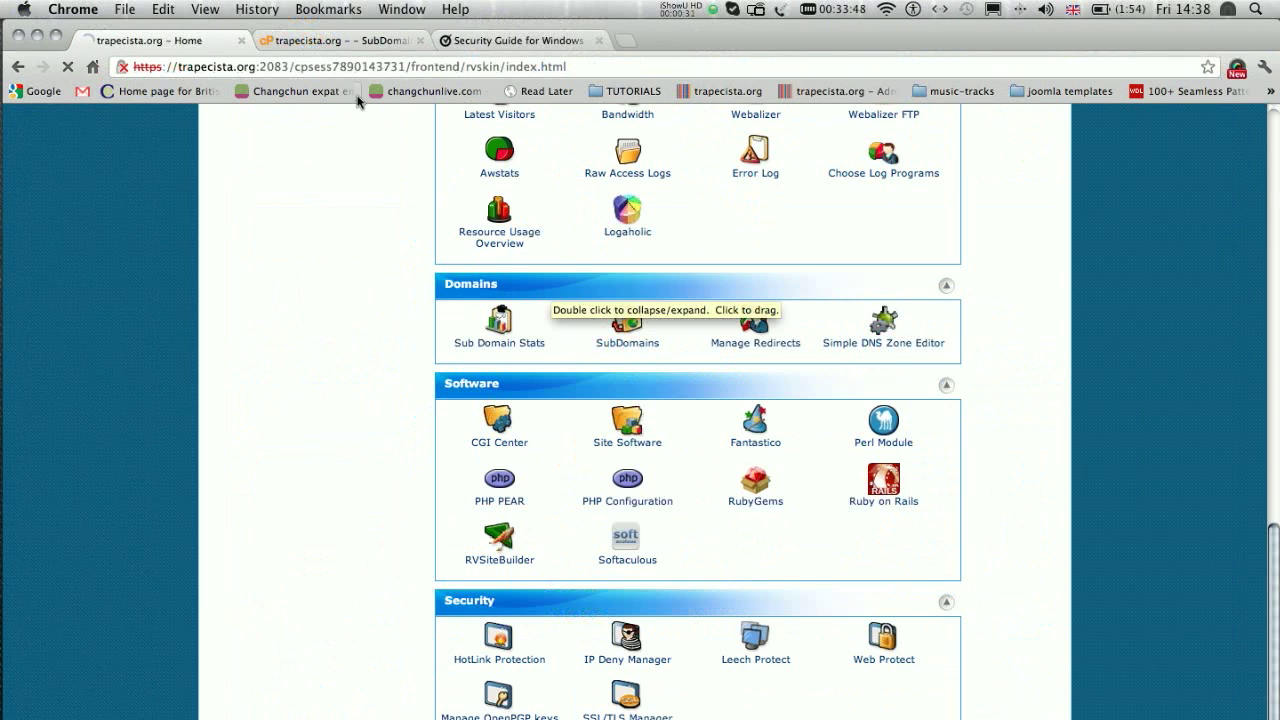
Step: On the SubDomains page, enter mytest on trapecista.org so the document root fills in as public_html/mytest
{"action": "left_click", "coordinate": [748, 384]}
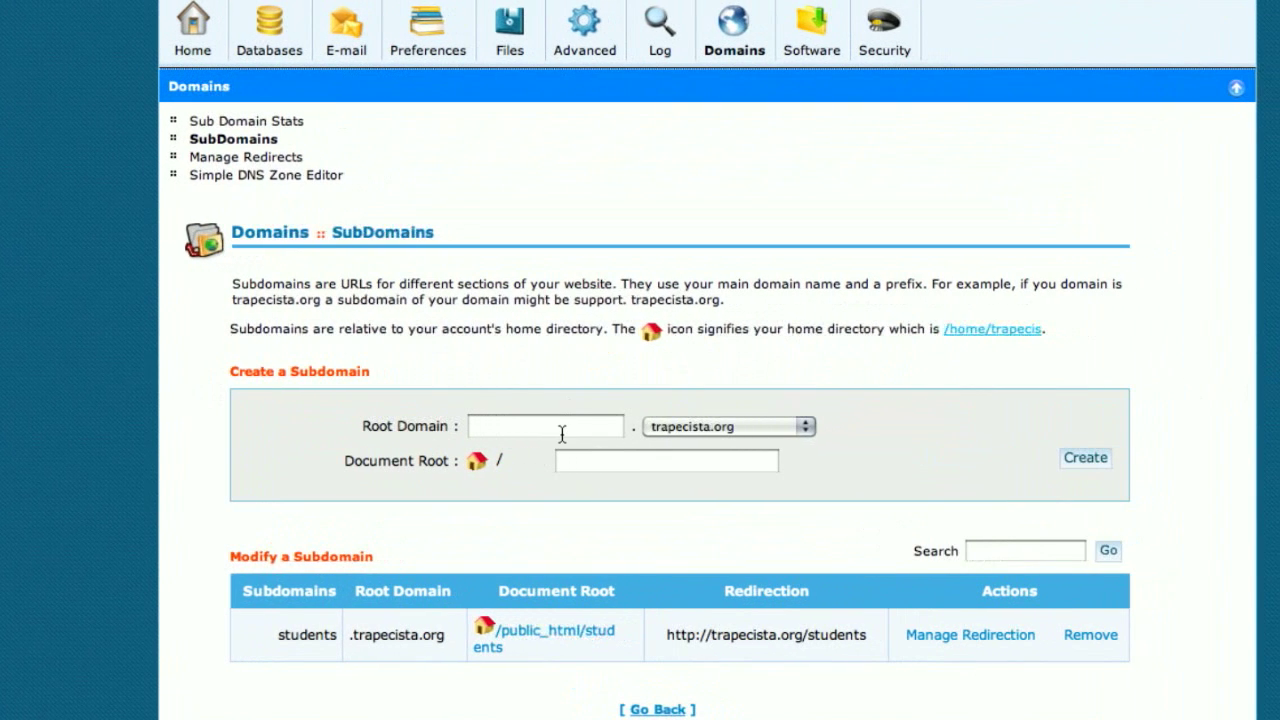
{"action": "left_click", "coordinate": [560, 432]}
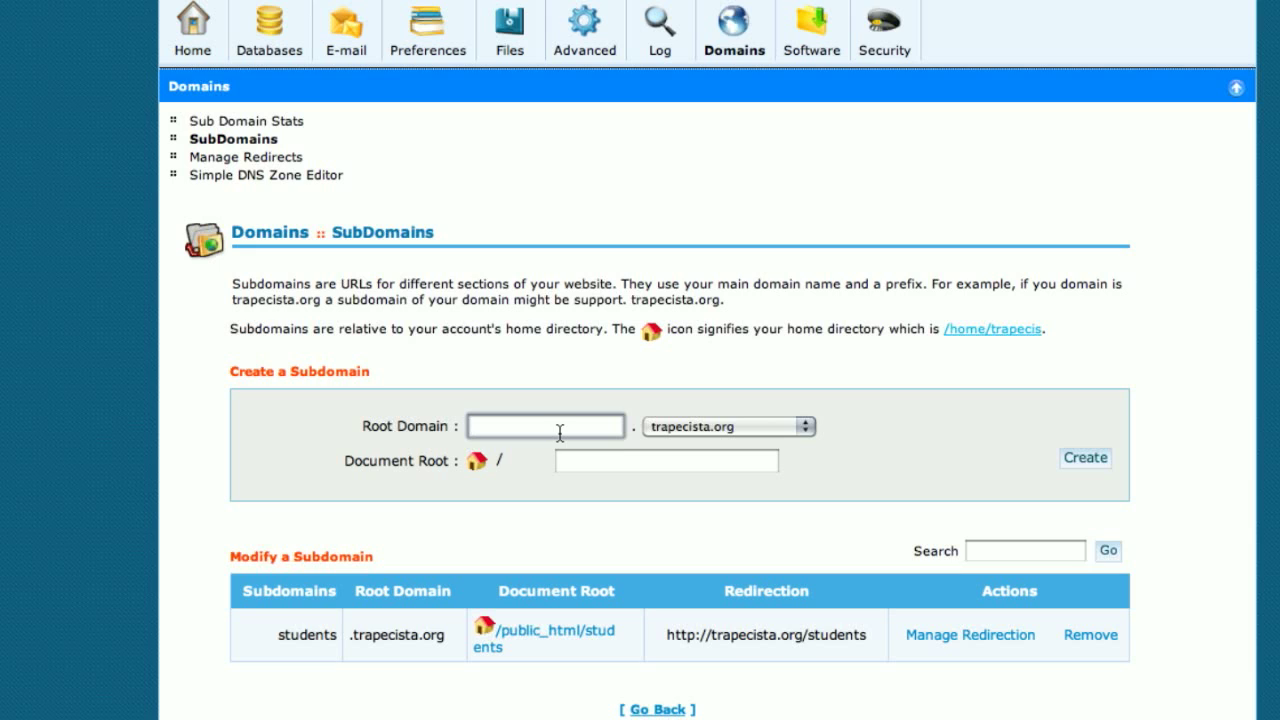
{"action": "type", "text": "mytest"}
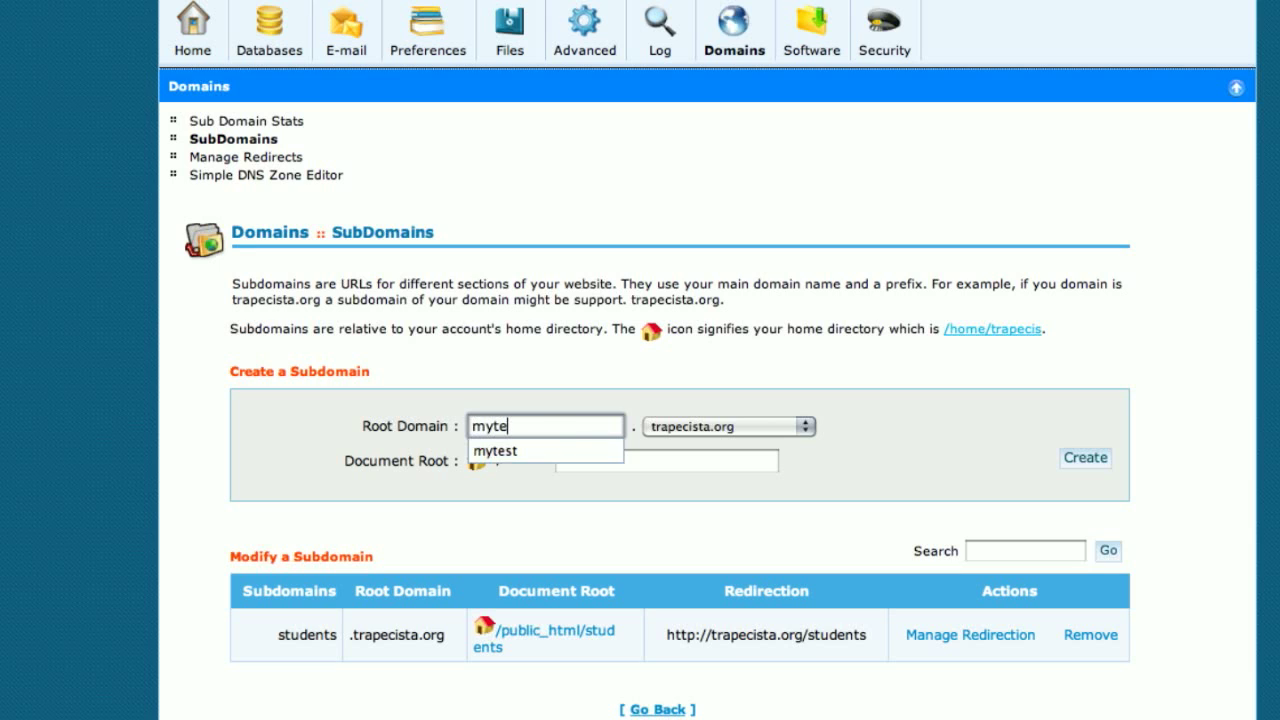
{"action": "left_click", "coordinate": [875, 430]}
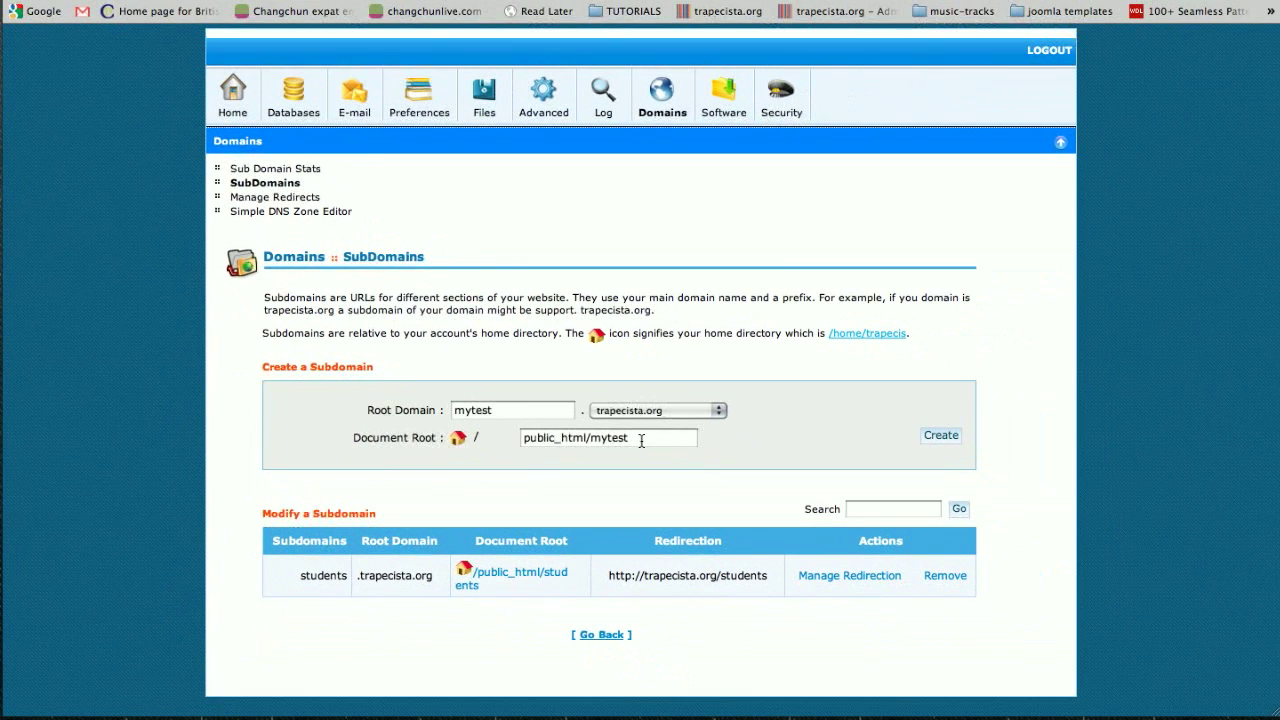
Step: Create the mytest subdomain and return to the cPanel home page
{"action": "left_click", "coordinate": [940, 436]}
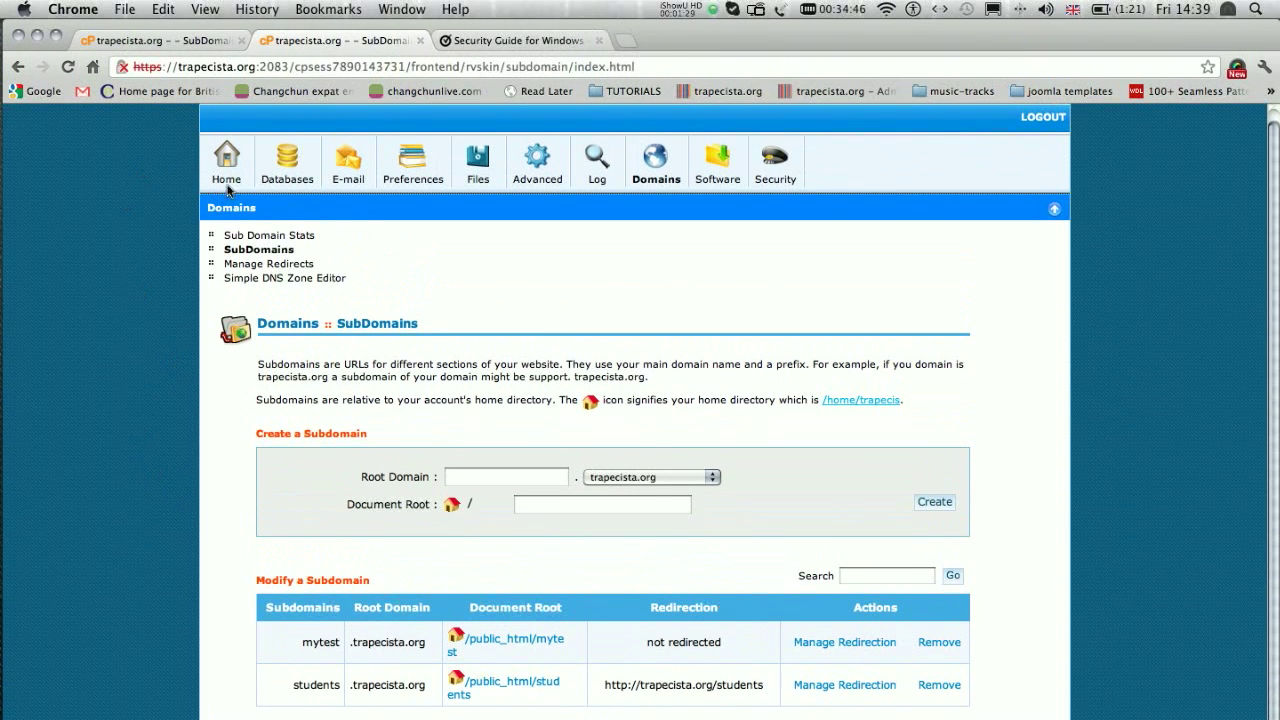
{"action": "left_click", "coordinate": [227, 101]}
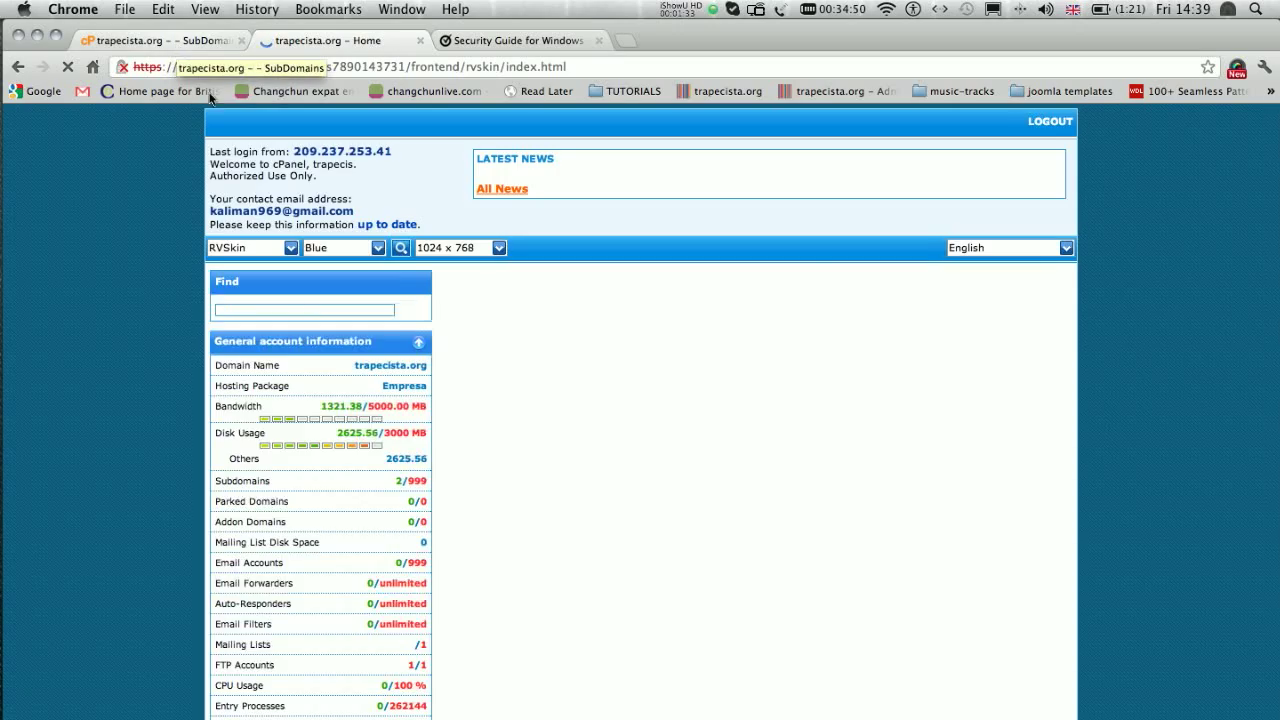
Step: Scroll the cPanel home to Fantastico and open its Joomla 1.5 installer page
{"action": "scroll", "coordinate": [686, 464], "scroll_direction": "down", "scroll_amount": 15}
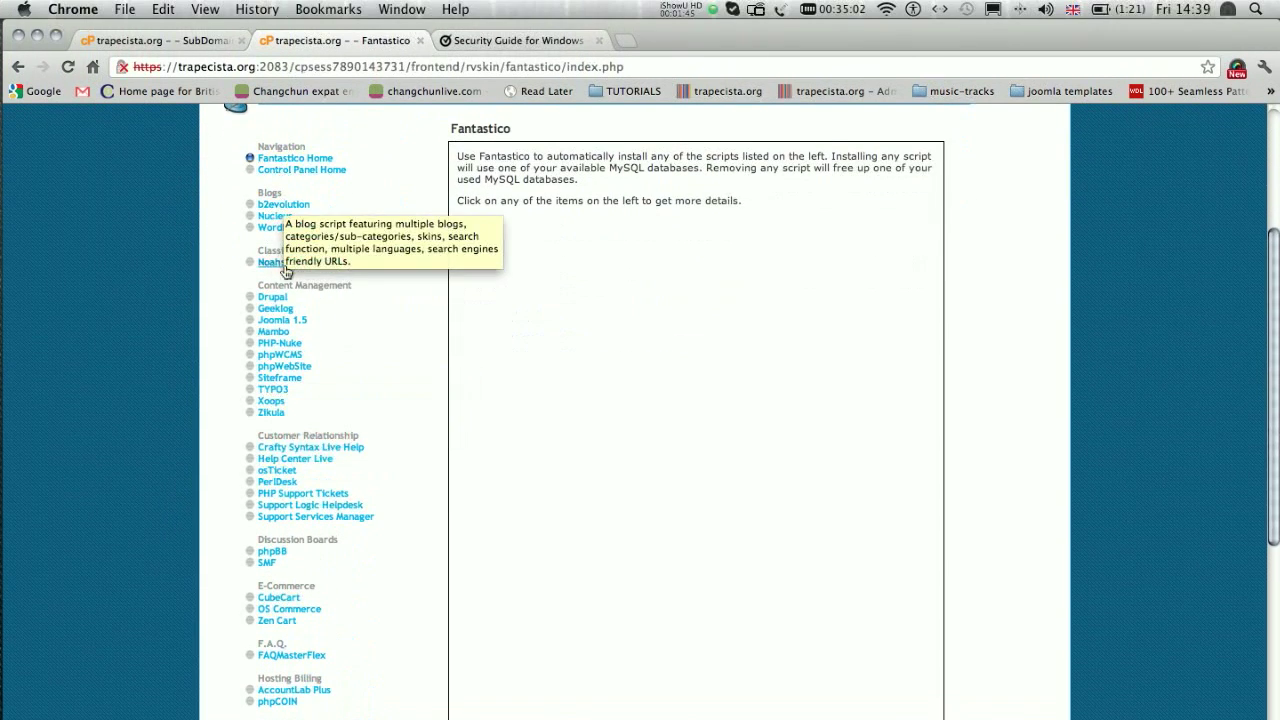
{"action": "scroll", "coordinate": [286, 323], "scroll_direction": "down", "scroll_amount": 8}
{"action": "scroll", "coordinate": [292, 572], "scroll_direction": "down", "scroll_amount": 2}
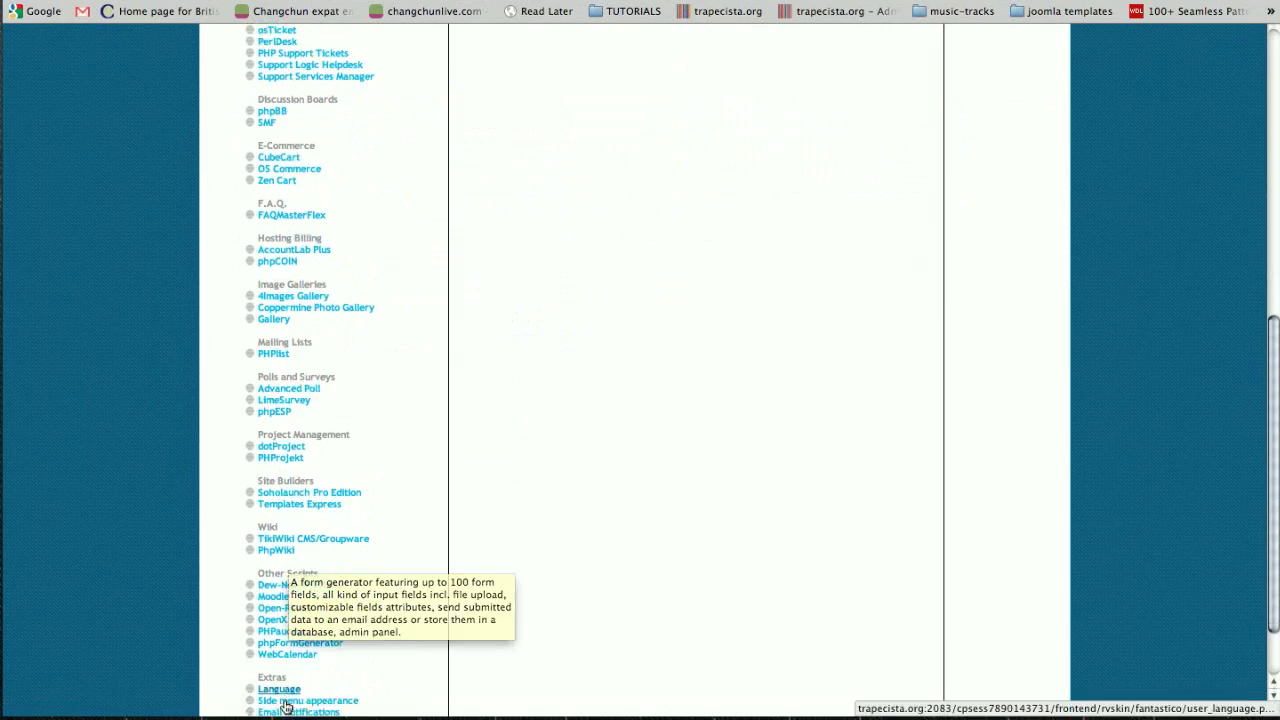
{"action": "scroll", "coordinate": [286, 600], "scroll_direction": "up", "scroll_amount": 4}
{"action": "scroll", "coordinate": [284, 533], "scroll_direction": "up", "scroll_amount": 12}
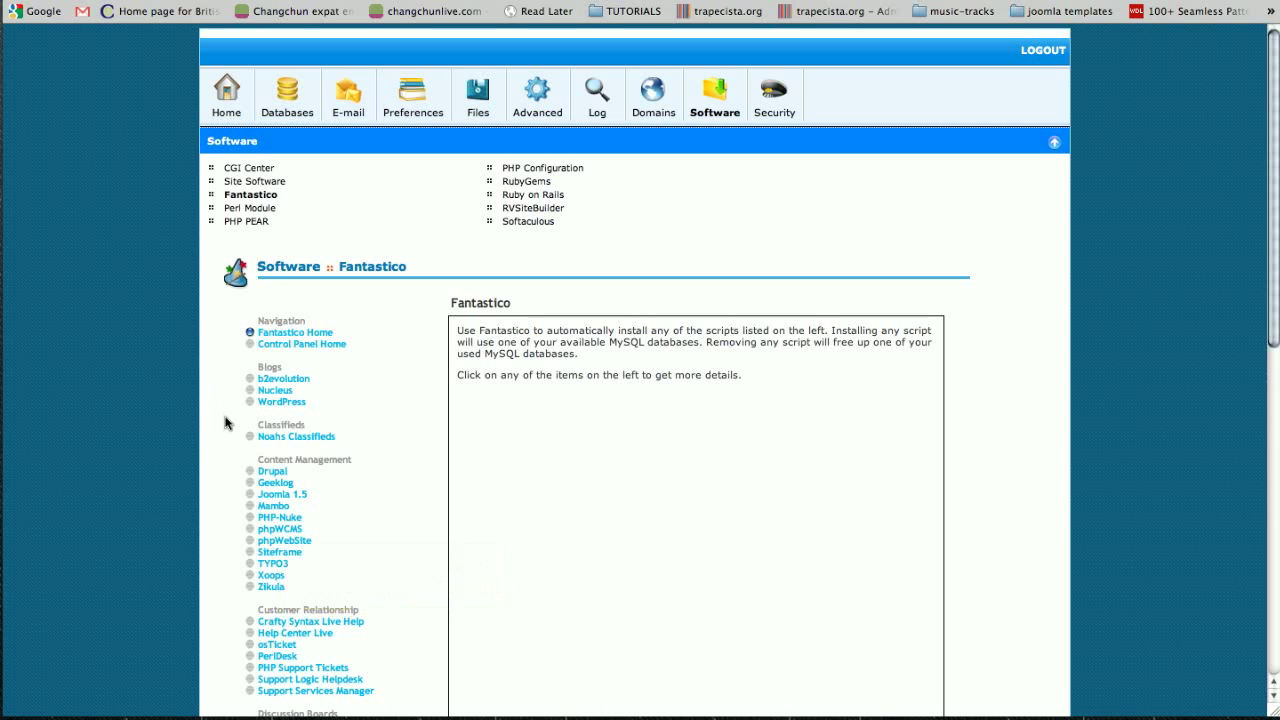
{"action": "scroll", "coordinate": [226, 424], "scroll_direction": "down", "scroll_amount": 1}
{"action": "scroll", "coordinate": [225, 425], "scroll_direction": "down", "scroll_amount": 4}
{"action": "scroll", "coordinate": [227, 425], "scroll_direction": "up", "scroll_amount": 2}
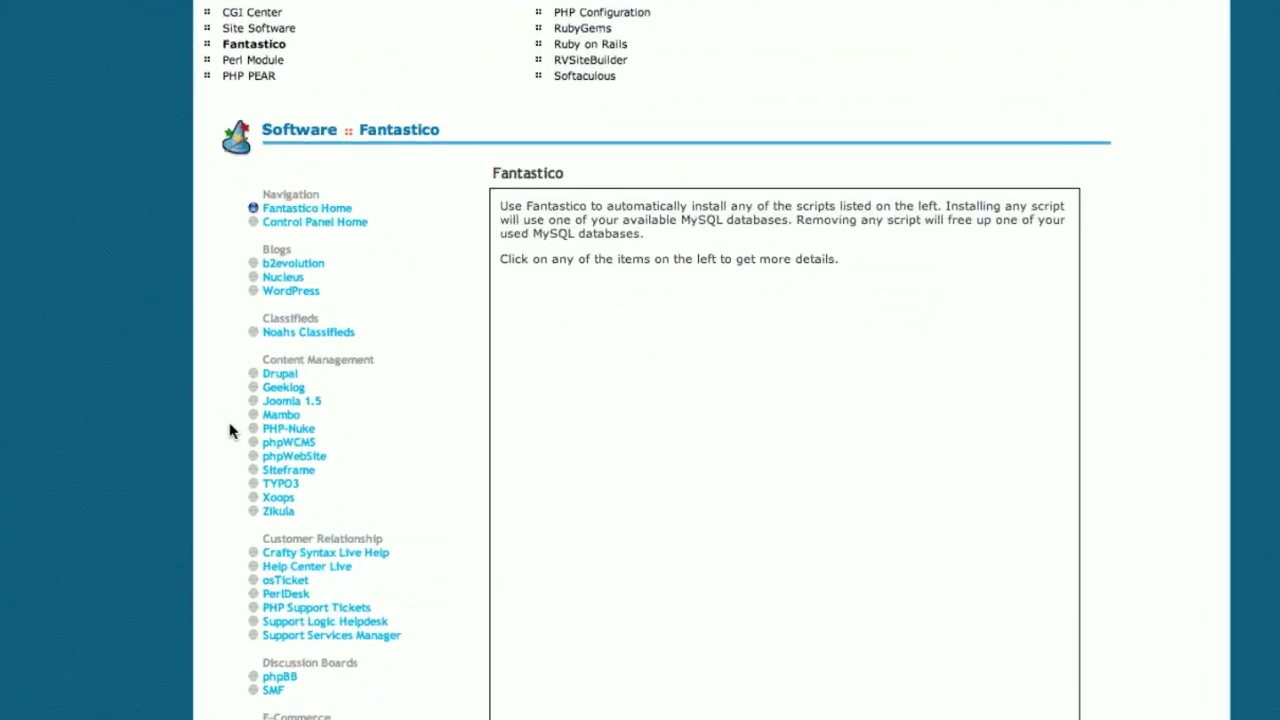
{"action": "mouse_move", "coordinate": [330, 381]}
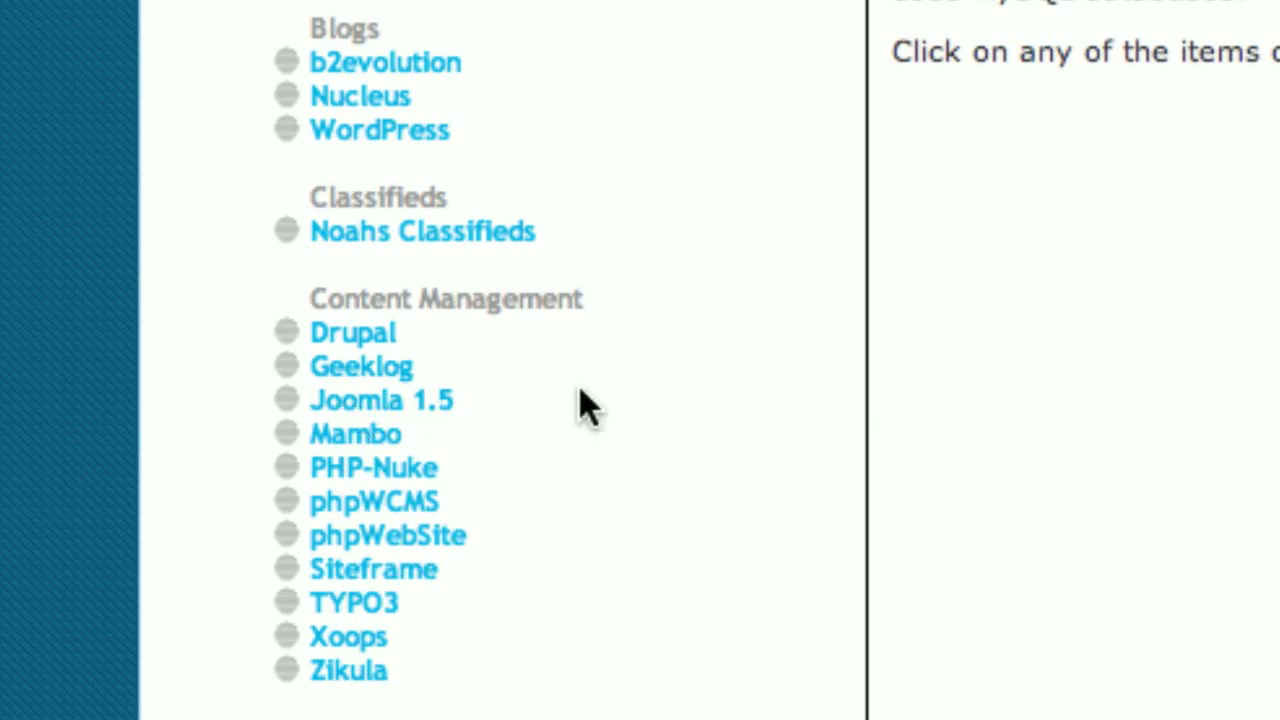
{"action": "left_click", "coordinate": [582, 402]}
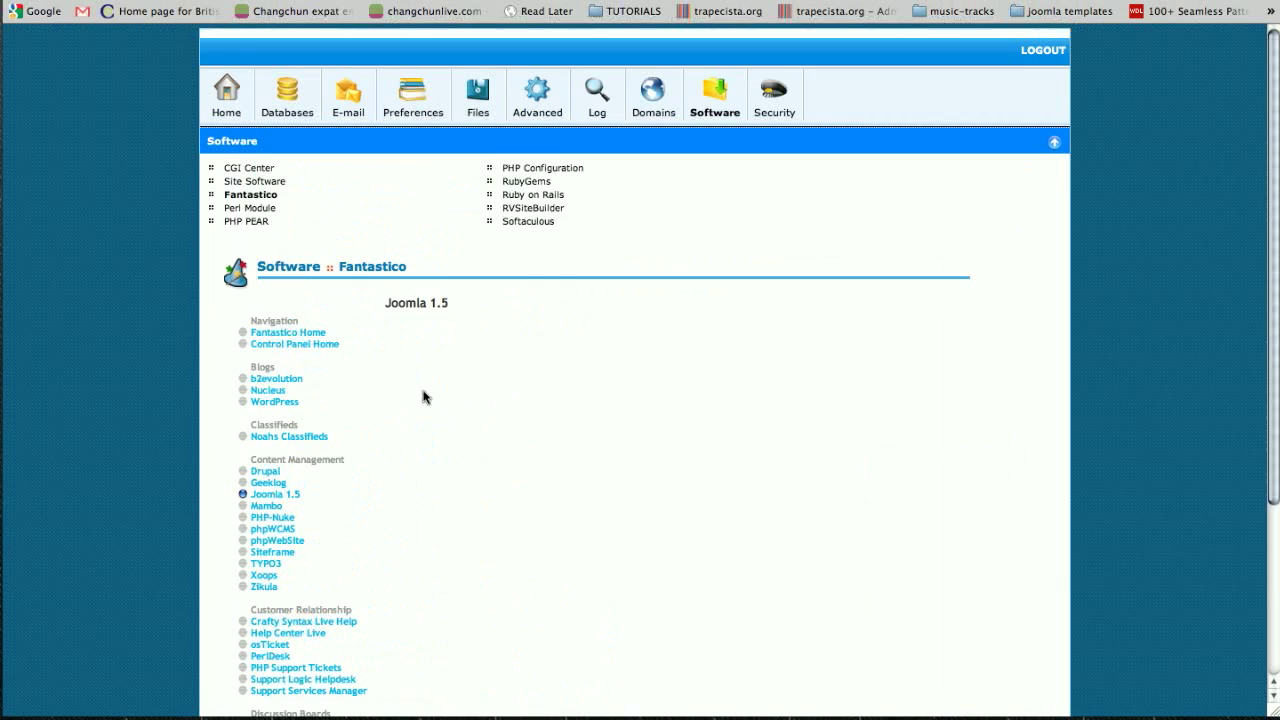
Step: Scroll through the Joomla 1.5 description and the current installations list
{"action": "scroll", "coordinate": [1072, 396], "scroll_direction": "down", "scroll_amount": 3}
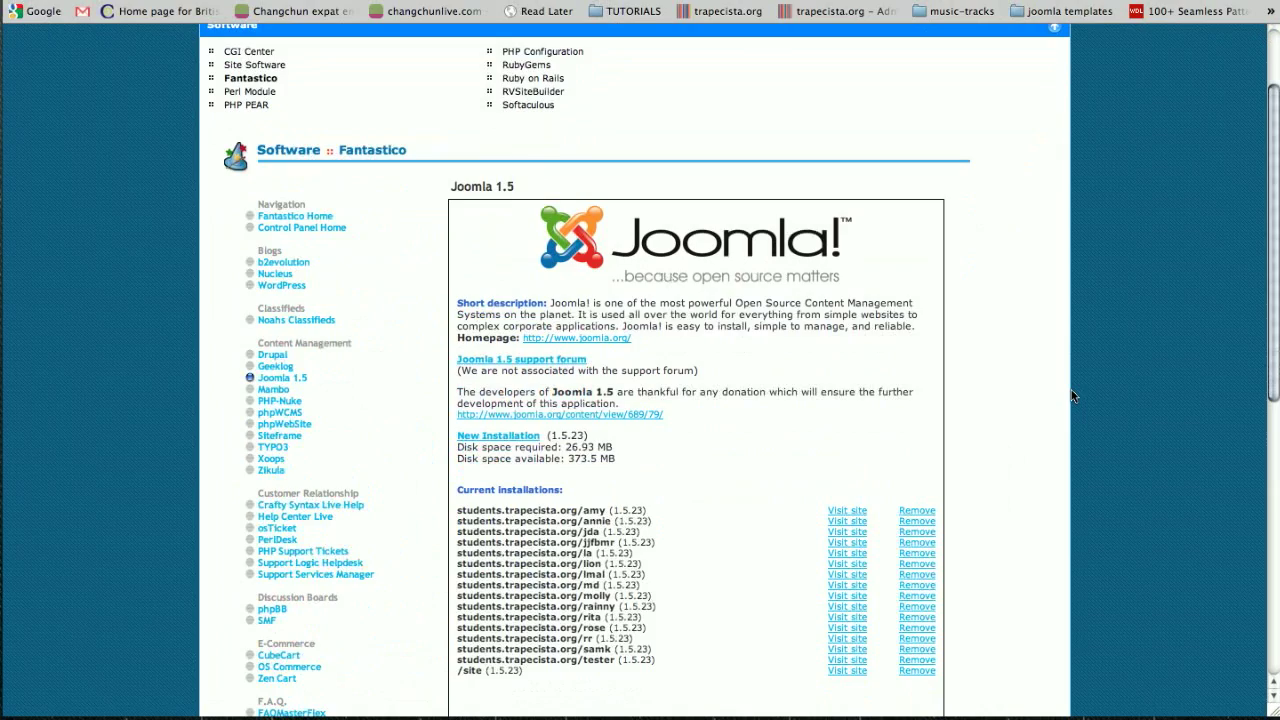
{"action": "scroll", "coordinate": [1014, 391], "scroll_direction": "down", "scroll_amount": 5}
{"action": "scroll", "coordinate": [774, 329], "scroll_direction": "up", "scroll_amount": 1}
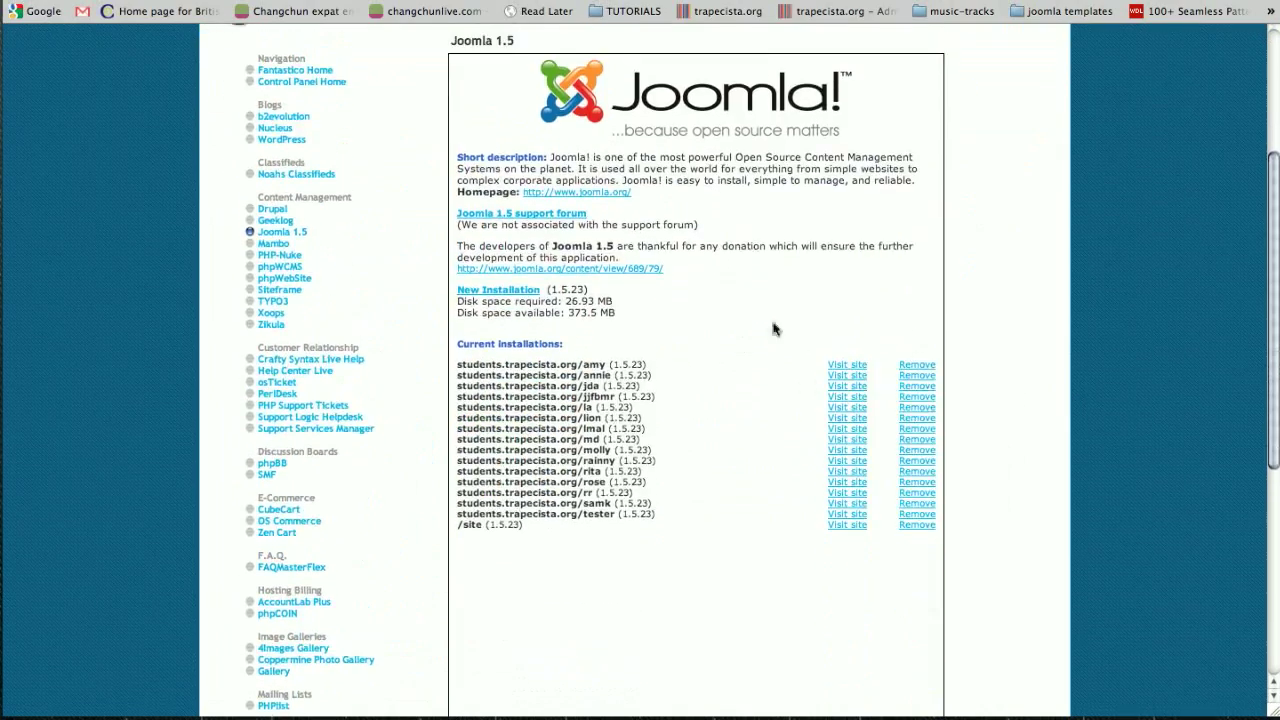
{"action": "mouse_move", "coordinate": [407, 403]}
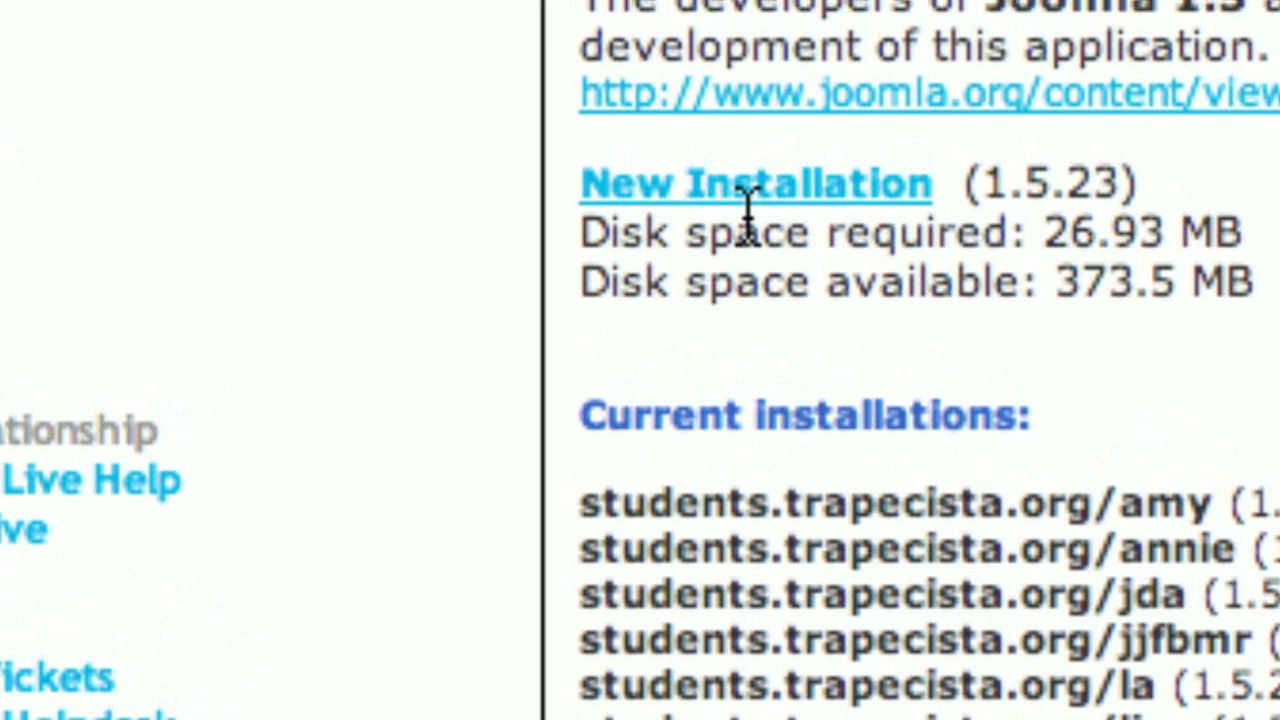
Step: Start a new Joomla 1.5 installation with mytest.trapecista.org as the install domain
{"action": "left_click", "coordinate": [778, 194]}
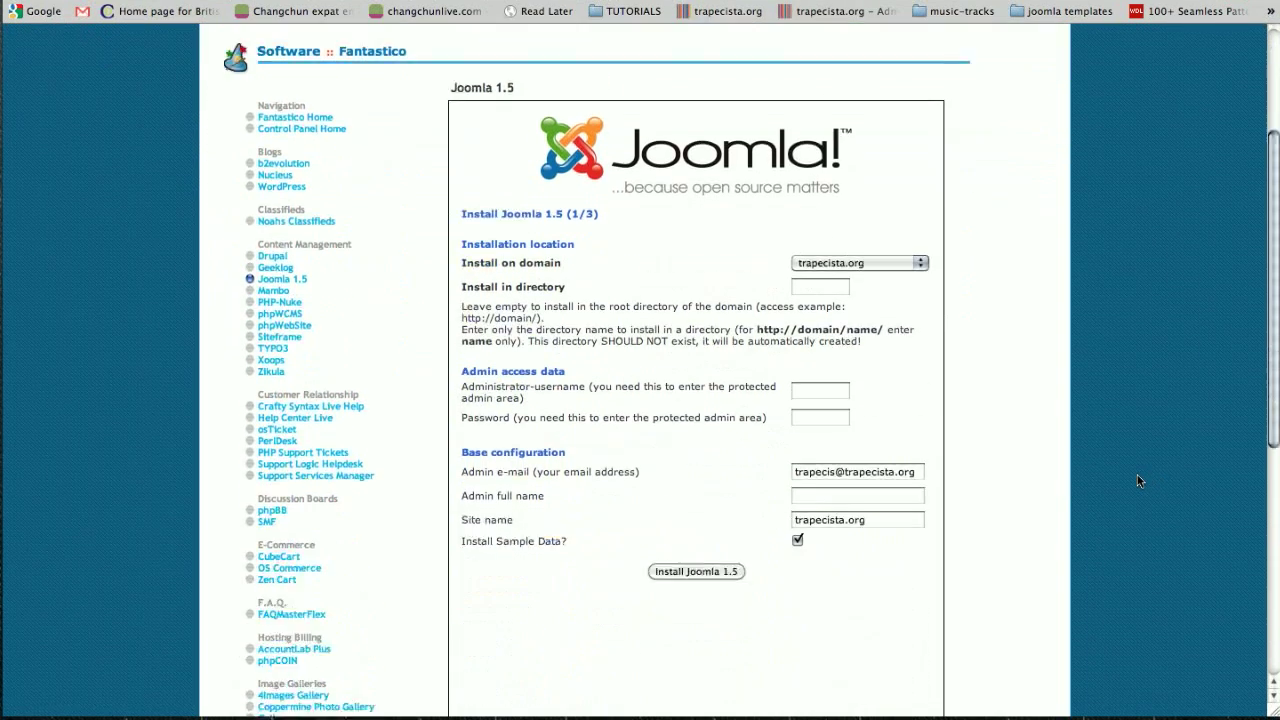
{"action": "scroll", "coordinate": [1138, 481], "scroll_direction": "down", "scroll_amount": 5}
{"action": "scroll", "coordinate": [1138, 481], "scroll_direction": "up", "scroll_amount": 1}
{"action": "scroll", "coordinate": [1138, 481], "scroll_direction": "down", "scroll_amount": 2}
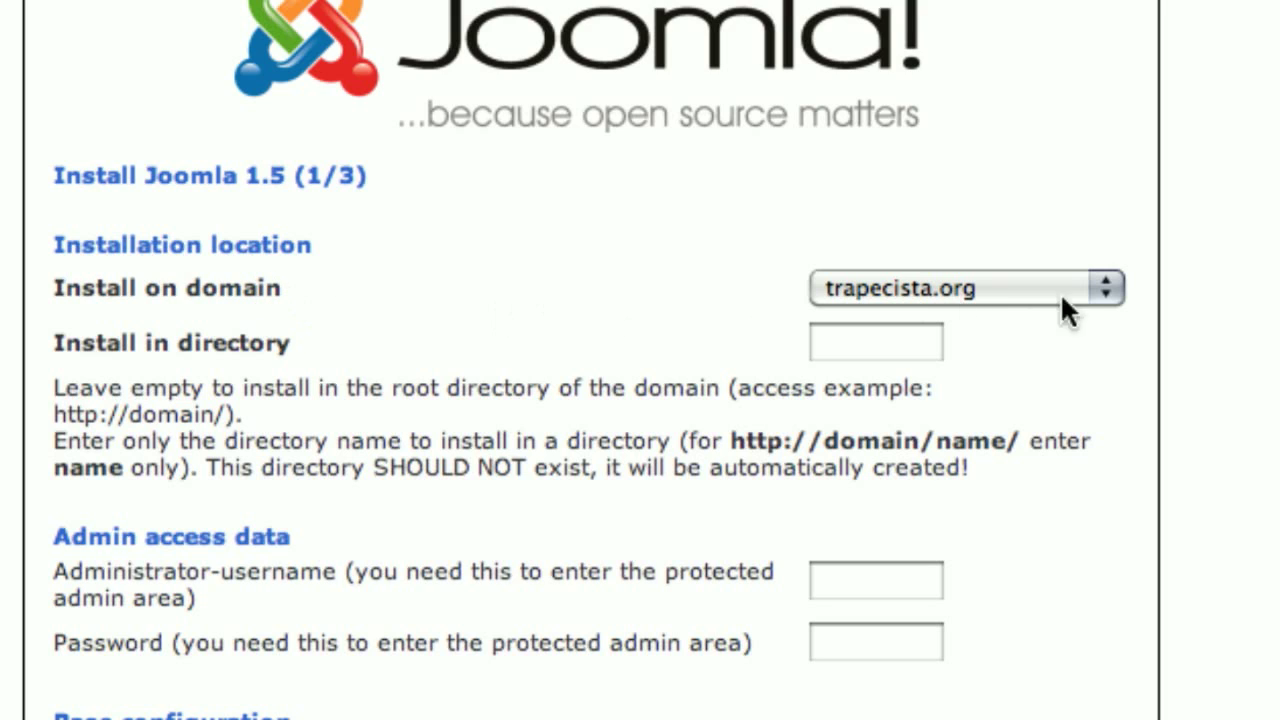
{"action": "left_click", "coordinate": [1099, 288]}
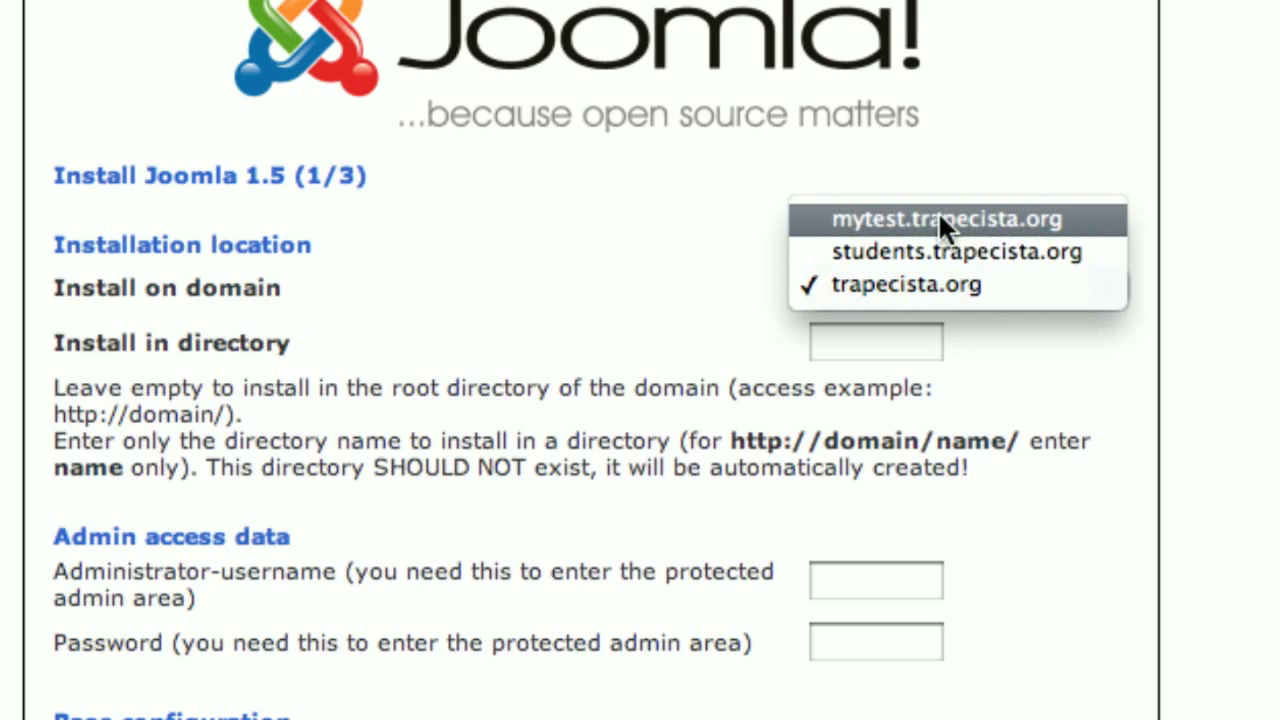
{"action": "left_click", "coordinate": [1080, 217]}
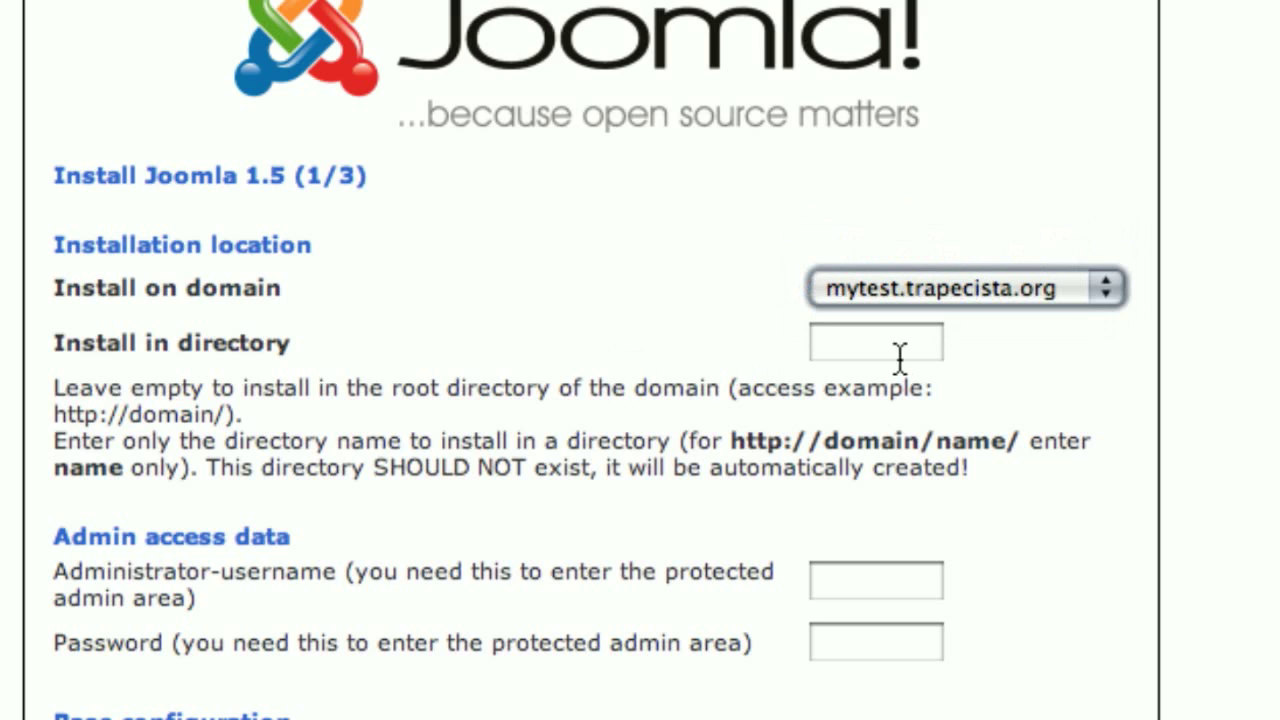
Step: Set the administrator username to 'admin' and paste in the admin password
{"action": "left_click", "coordinate": [863, 350]}
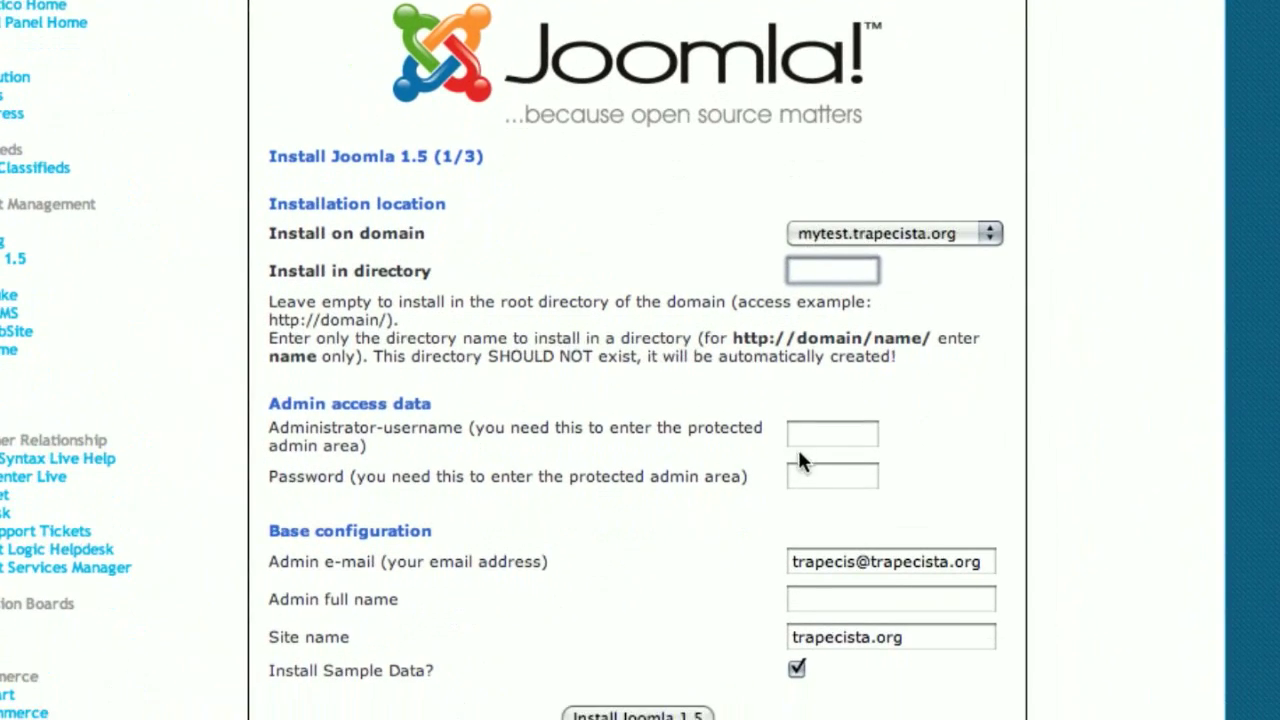
{"action": "left_click", "coordinate": [803, 452]}
{"action": "type", "text": "admin"}
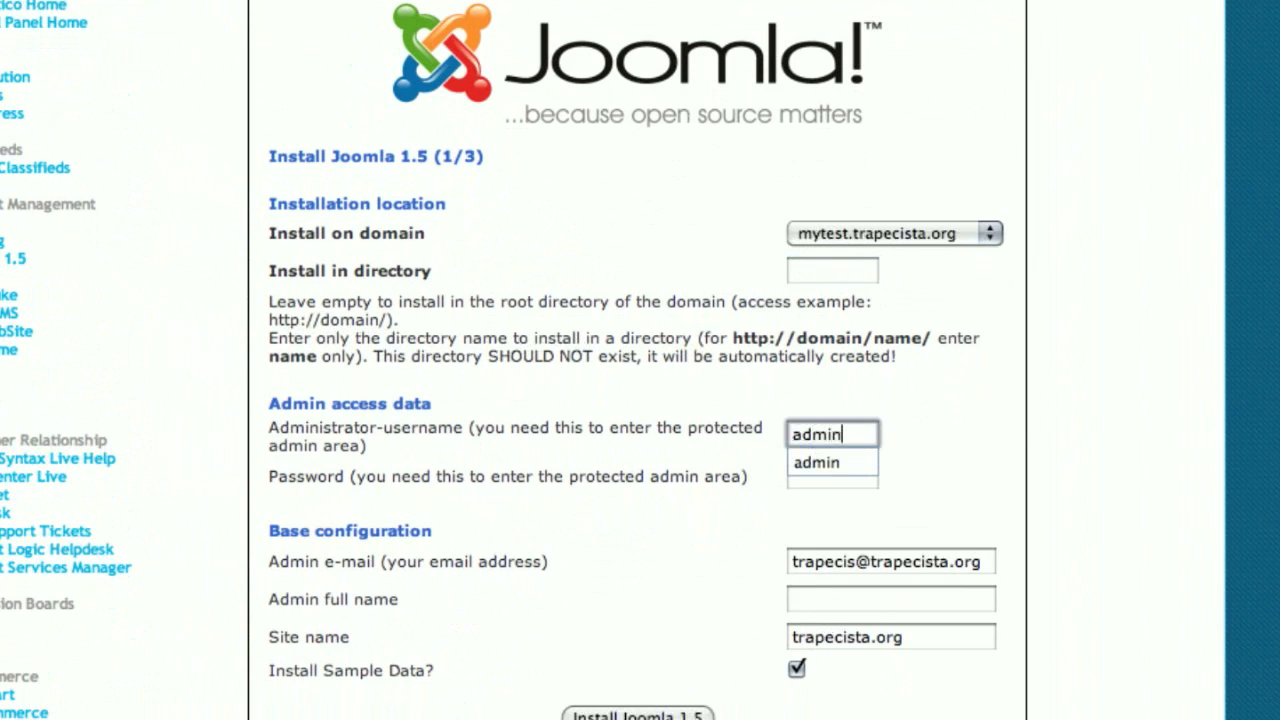
{"action": "left_click", "coordinate": [832, 476]}
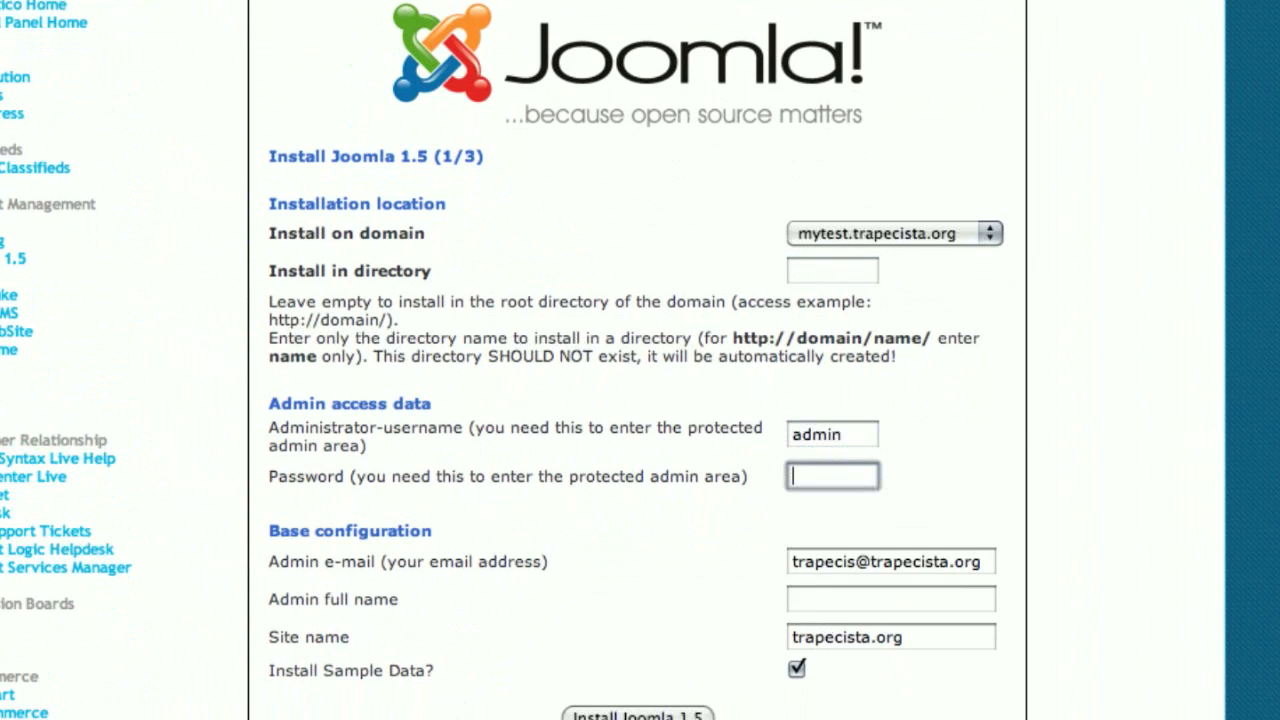
{"action": "key", "text": "super+v"}
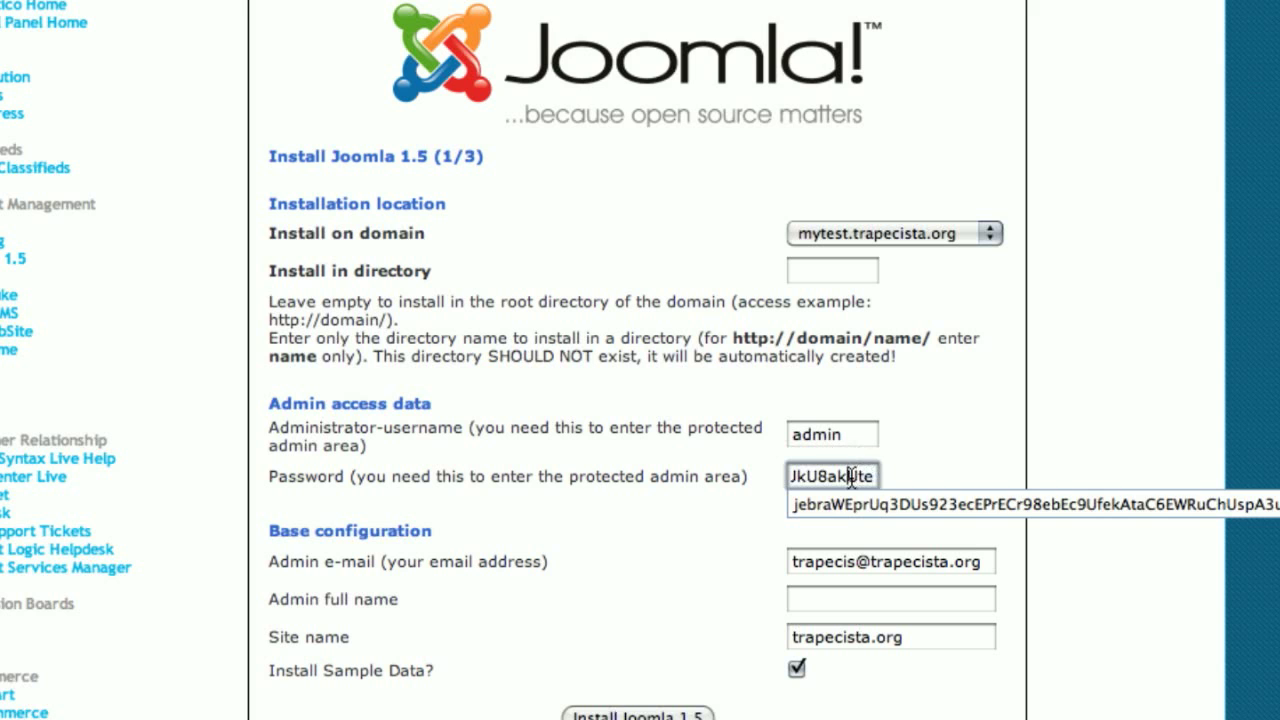
{"action": "key", "text": "Escape"}
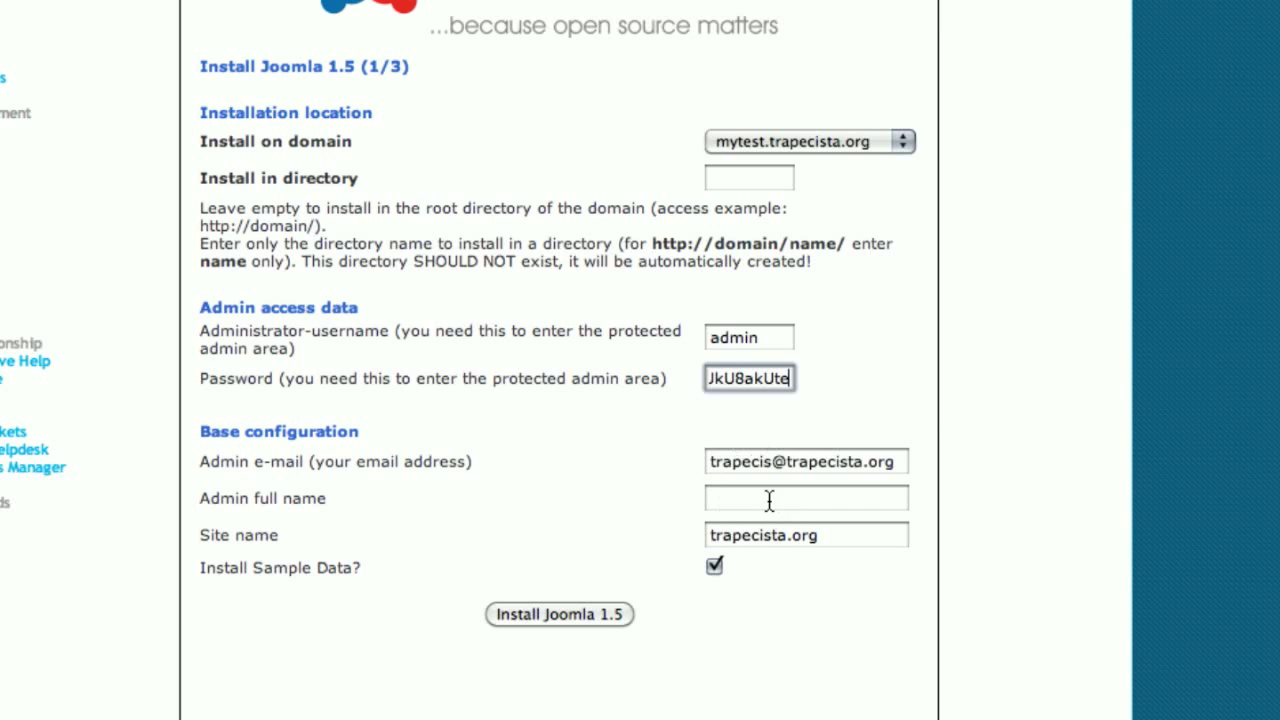
Step: Edit the admin e-mail address and enter the administrator's full name
{"action": "left_click", "coordinate": [769, 468]}
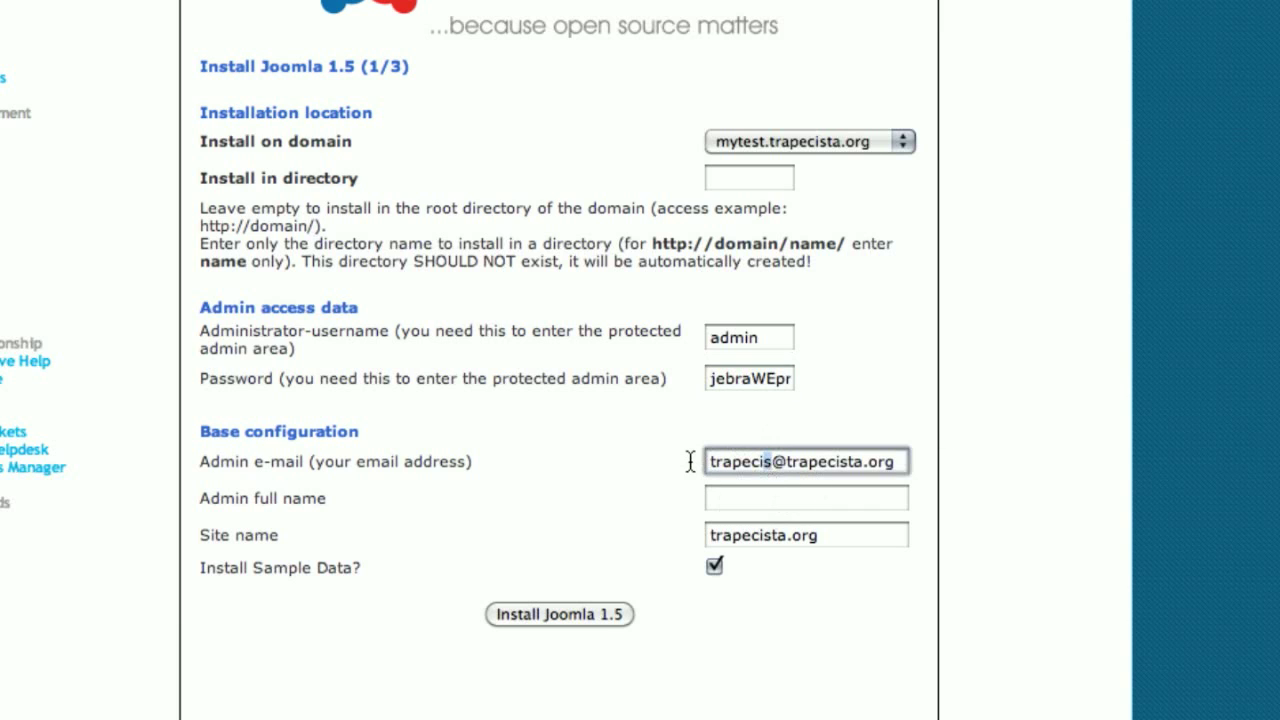
{"action": "key", "text": "BackSpace"}
{"action": "key", "text": "BackSpace"}
{"action": "key", "text": "BackSpace"}
{"action": "key", "text": "BackSpace"}
{"action": "key", "text": "BackSpace"}
{"action": "key", "text": "BackSpace"}
{"action": "key", "text": "BackSpace"}
{"action": "key", "text": "BackSpace"}
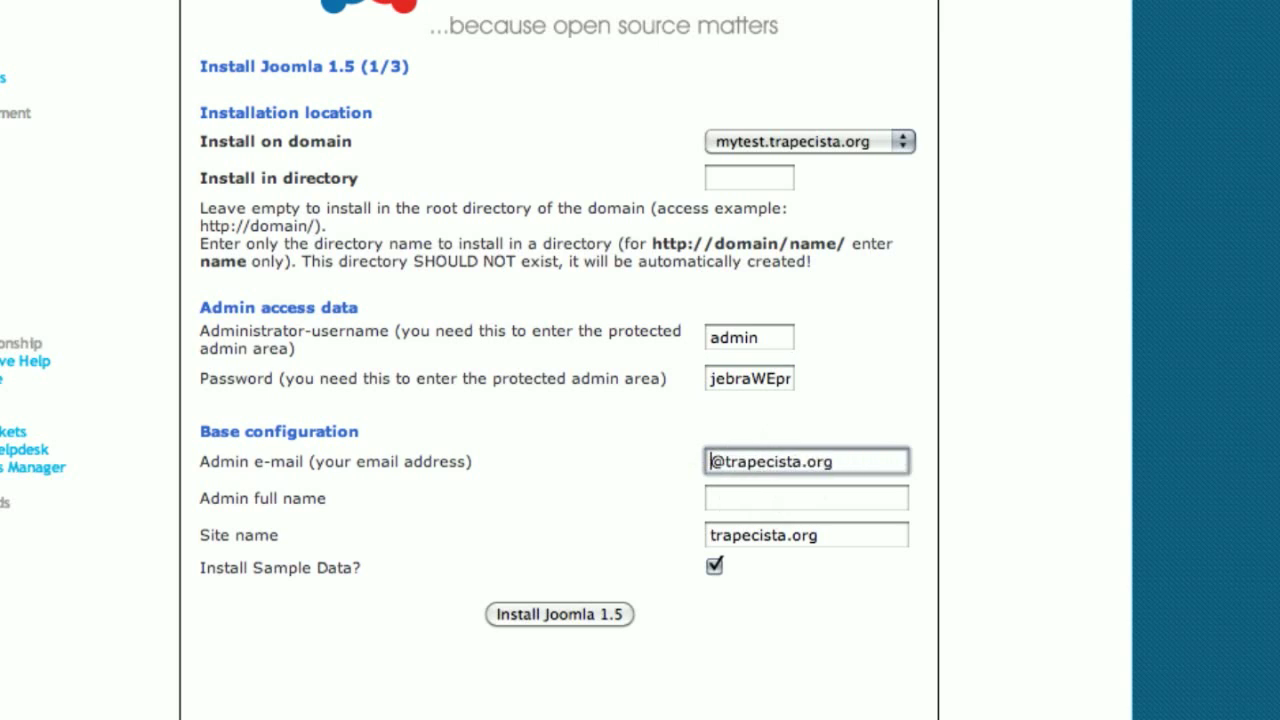
{"action": "type", "text": "info"}
{"action": "left_click", "coordinate": [756, 496]}
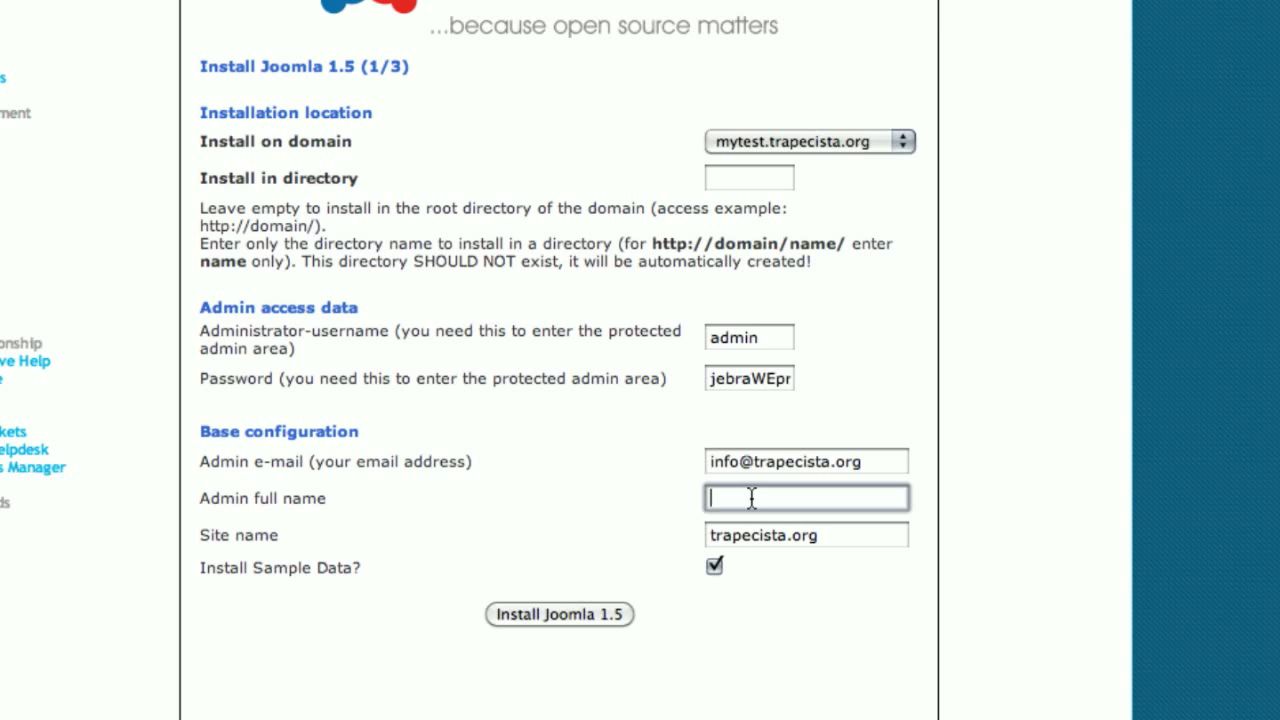
{"action": "type", "text": "fern"}
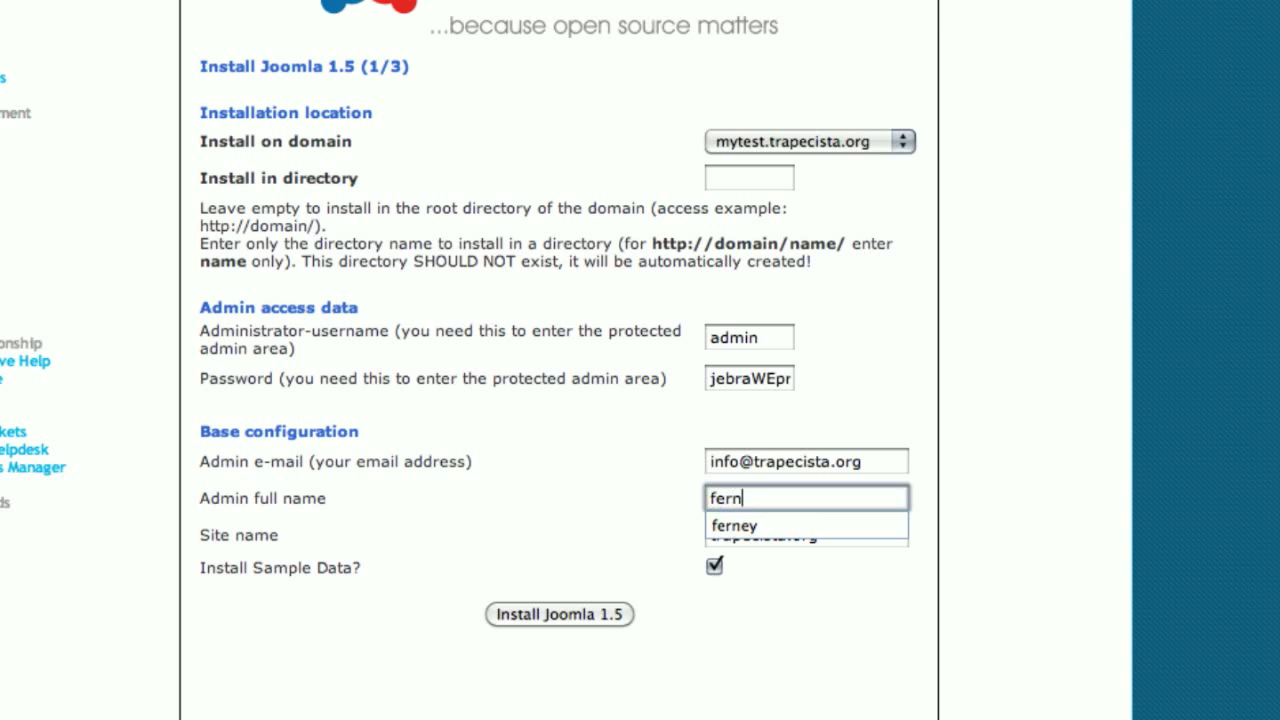
{"action": "type", "text": "ey"}
{"action": "key", "text": "BackSpace"}
{"action": "key", "text": "BackSpace"}
{"action": "type", "text": "ey"}
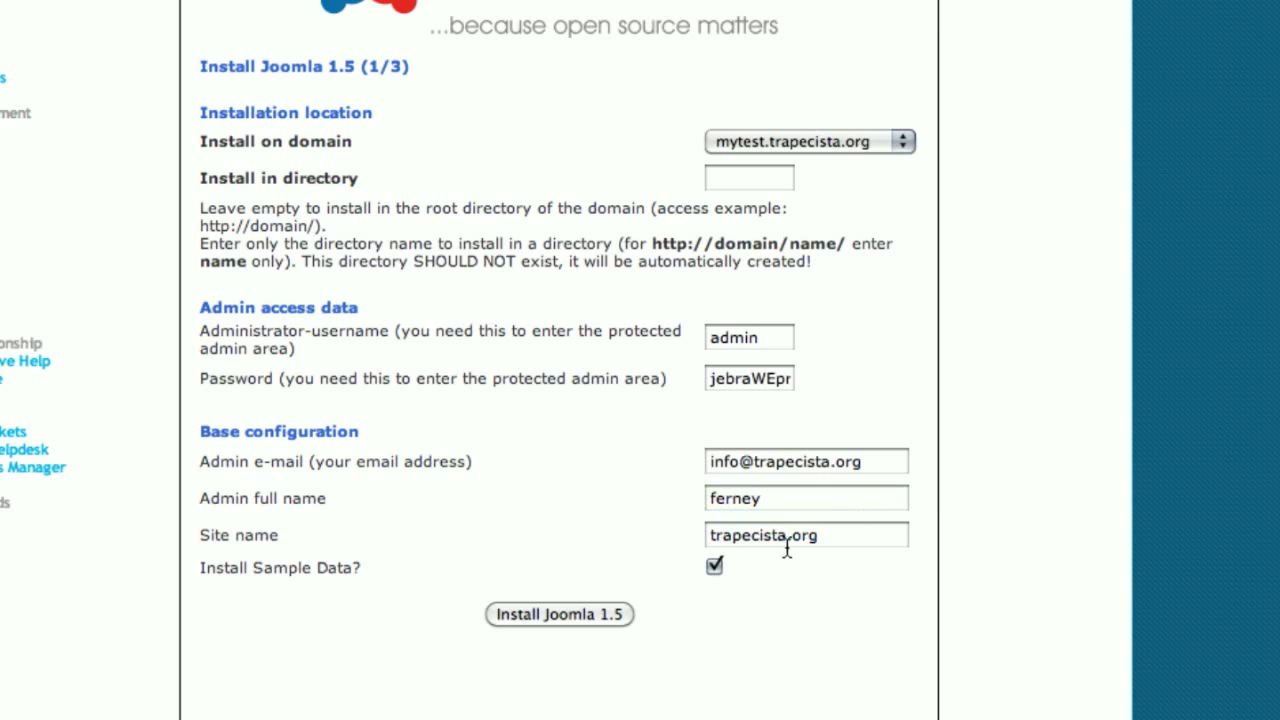
Step: Replace the site name with 'test'
{"action": "left_click_drag", "start_coordinate": [820, 537], "coordinate": [670, 535]}
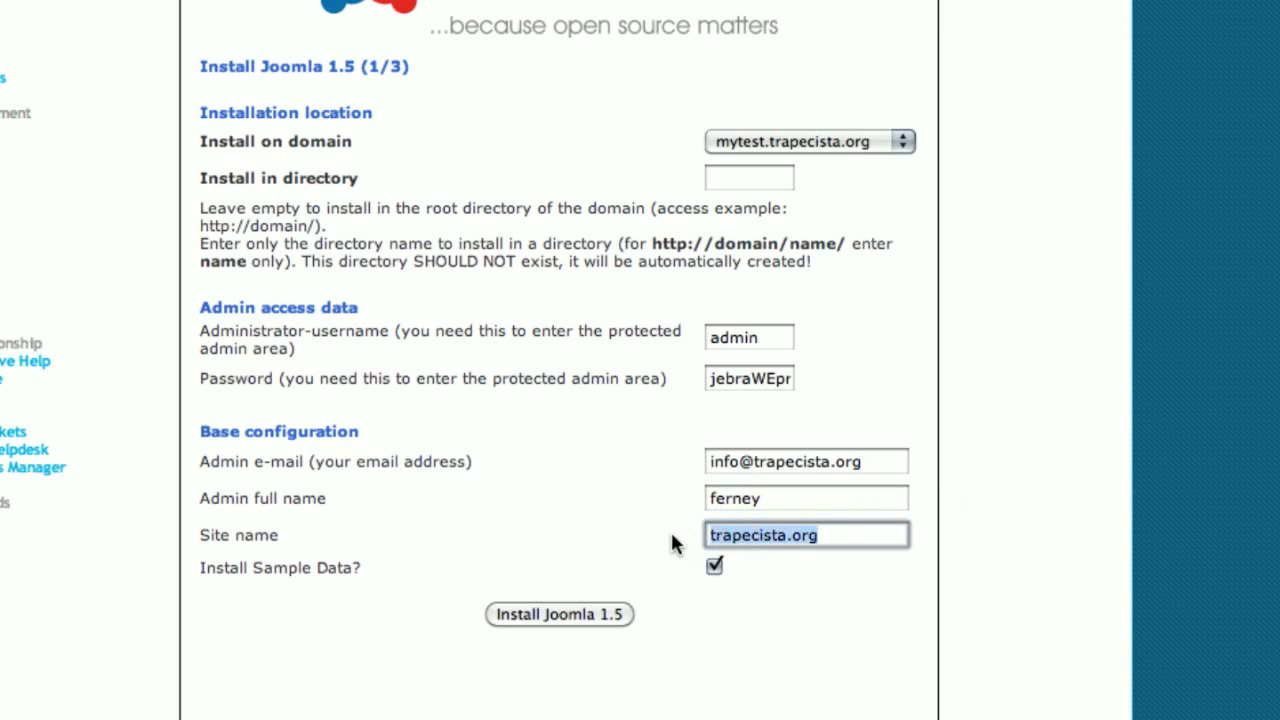
{"action": "type", "text": "test"}
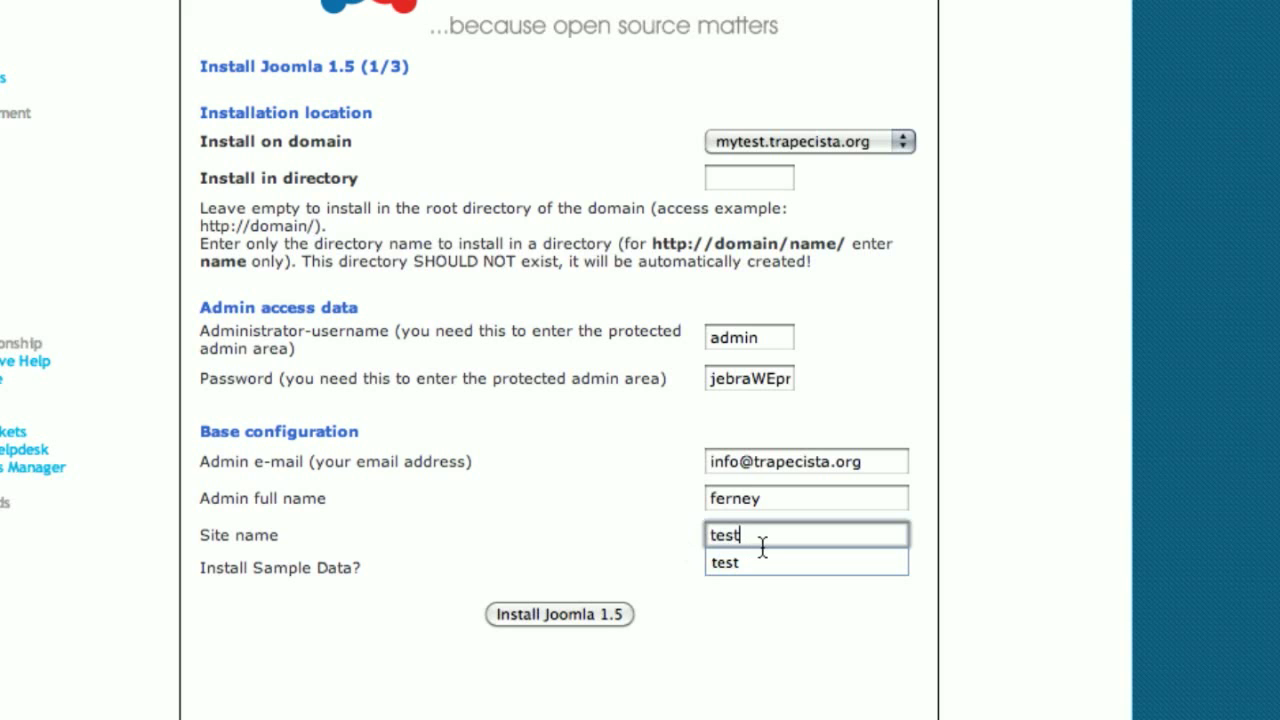
{"action": "left_click", "coordinate": [625, 541]}
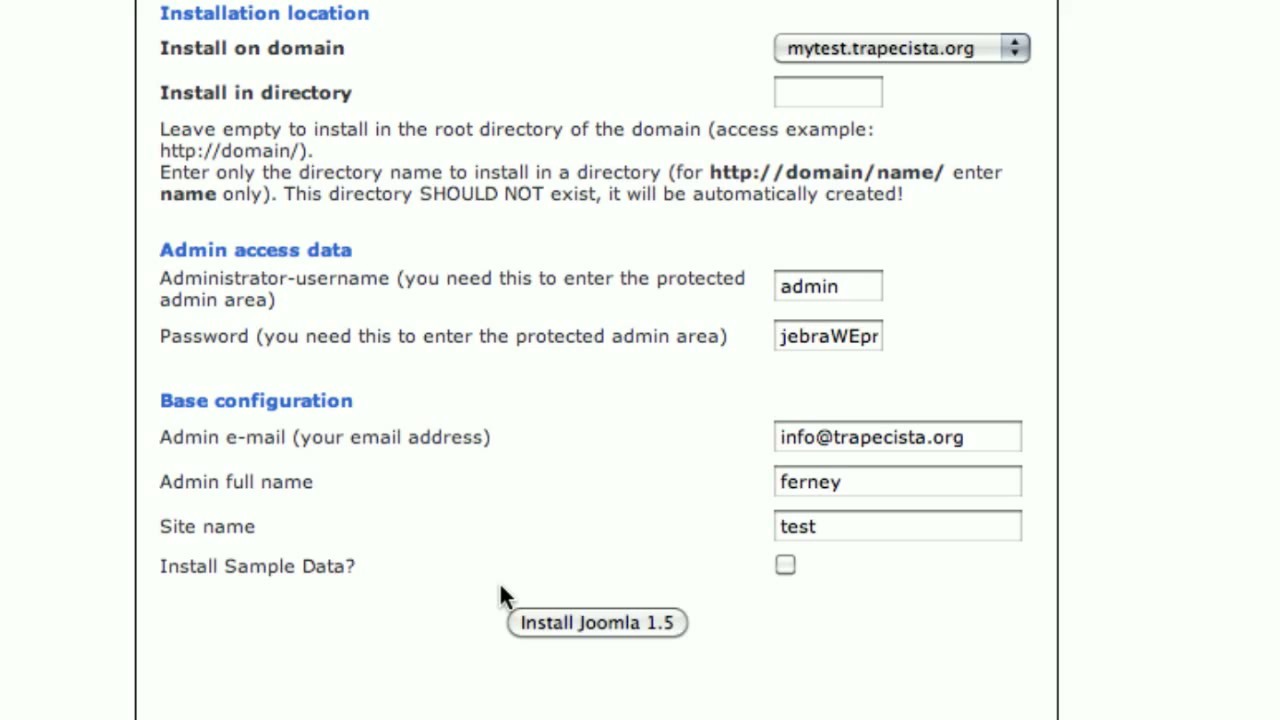
Step: Submit the first Joomla install step with sample data left unchecked
{"action": "left_click", "coordinate": [577, 624]}
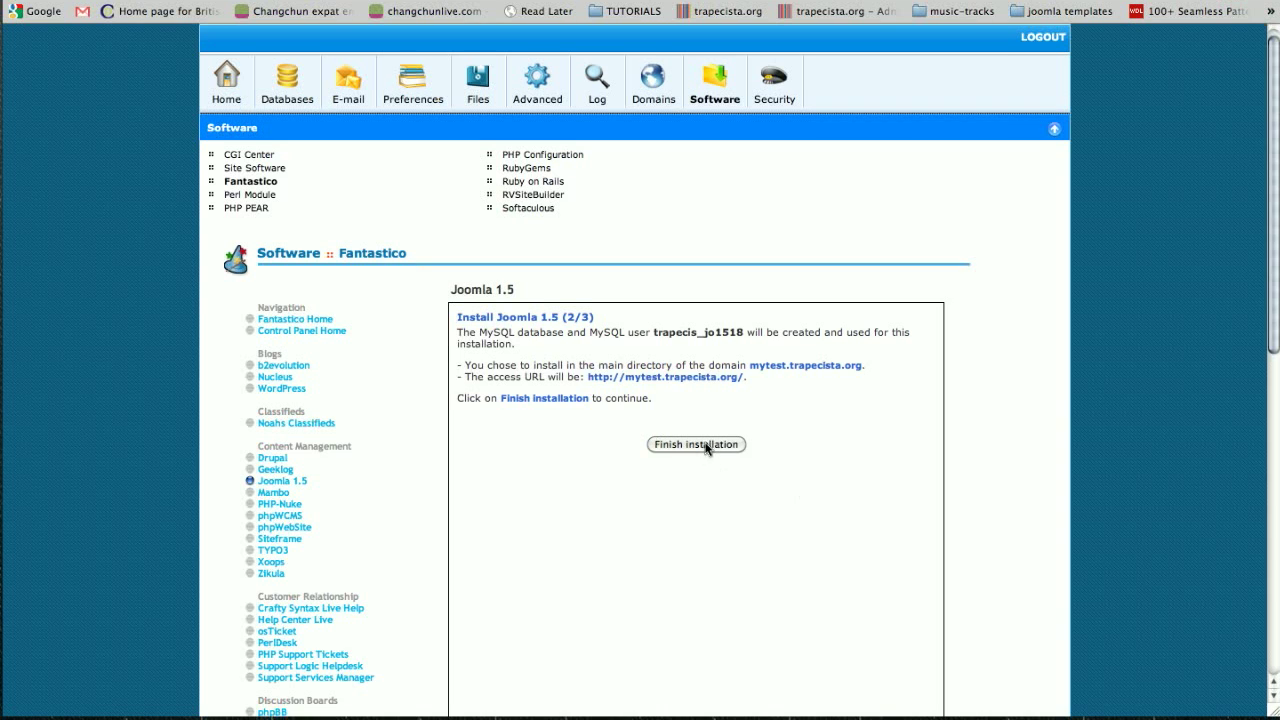
Step: Finish the Joomla installation from step 2/3
{"action": "left_click", "coordinate": [705, 446]}
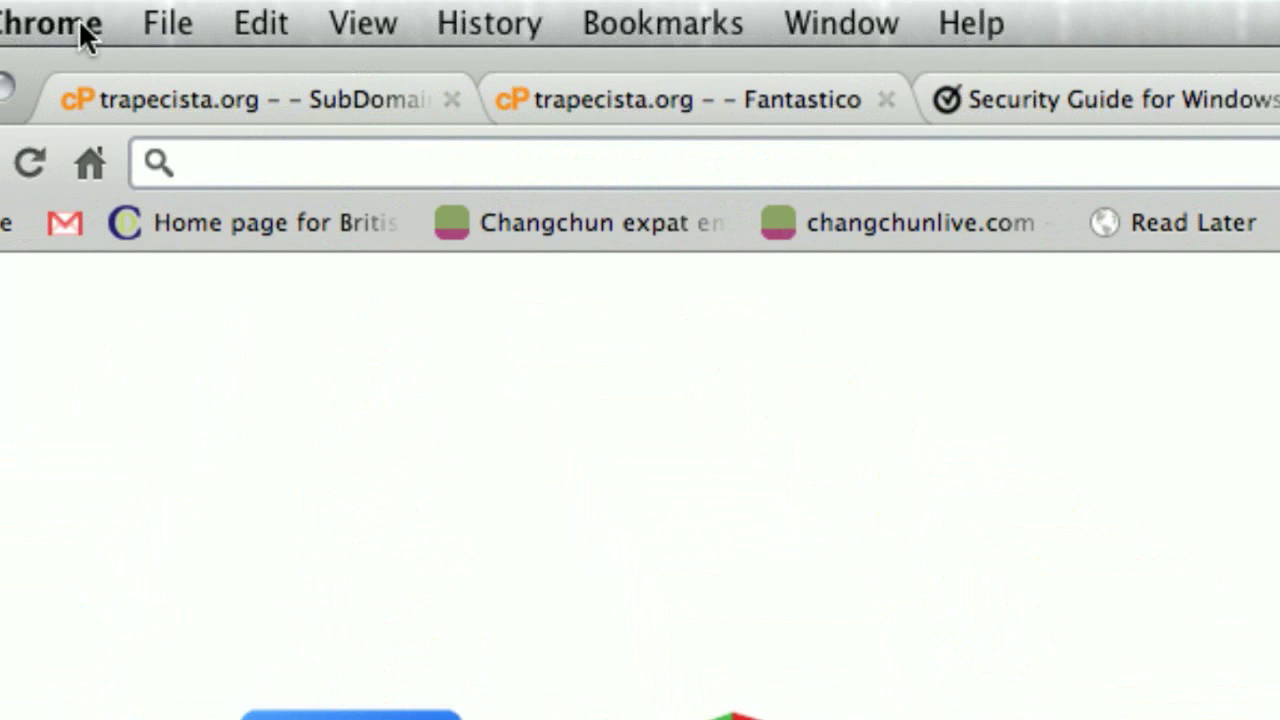
Step: Enter mytest.trapecista.org/ in the new tab's address bar, fixing the typos
{"action": "type", "text": "mysi"}
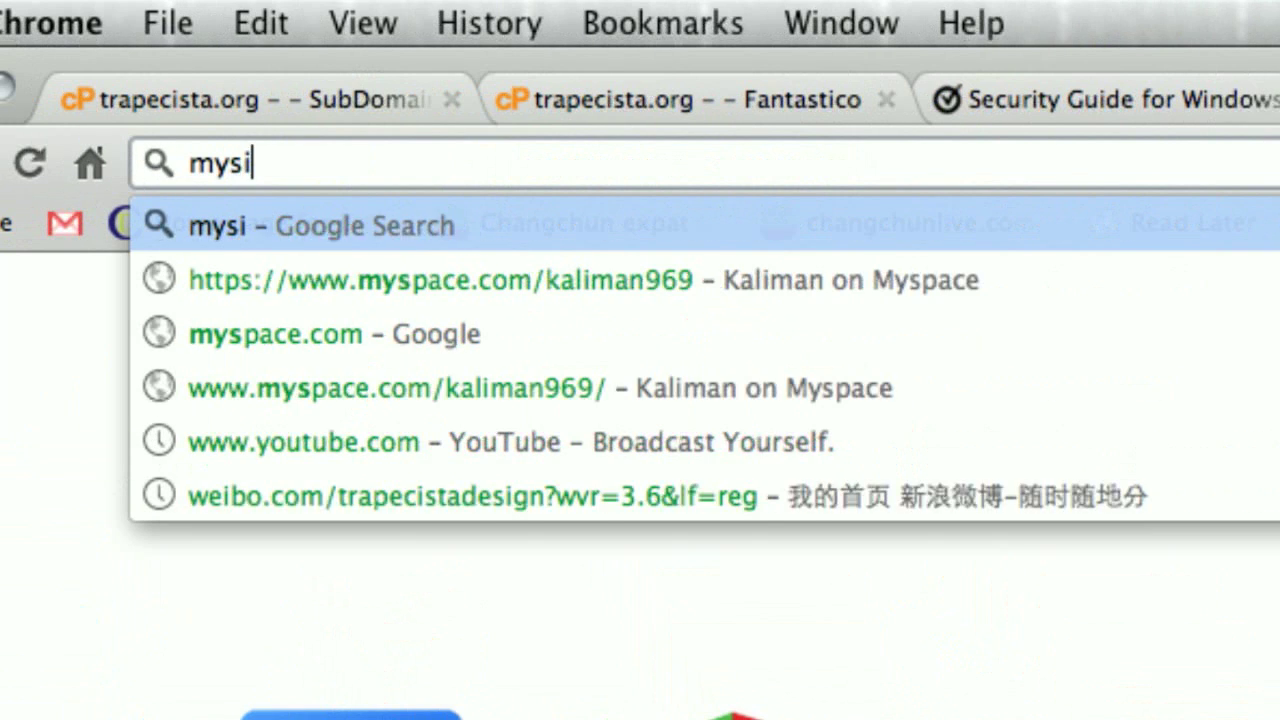
{"action": "key", "text": "BackSpace"}
{"action": "key", "text": "BackSpace"}
{"action": "type", "text": "test"}
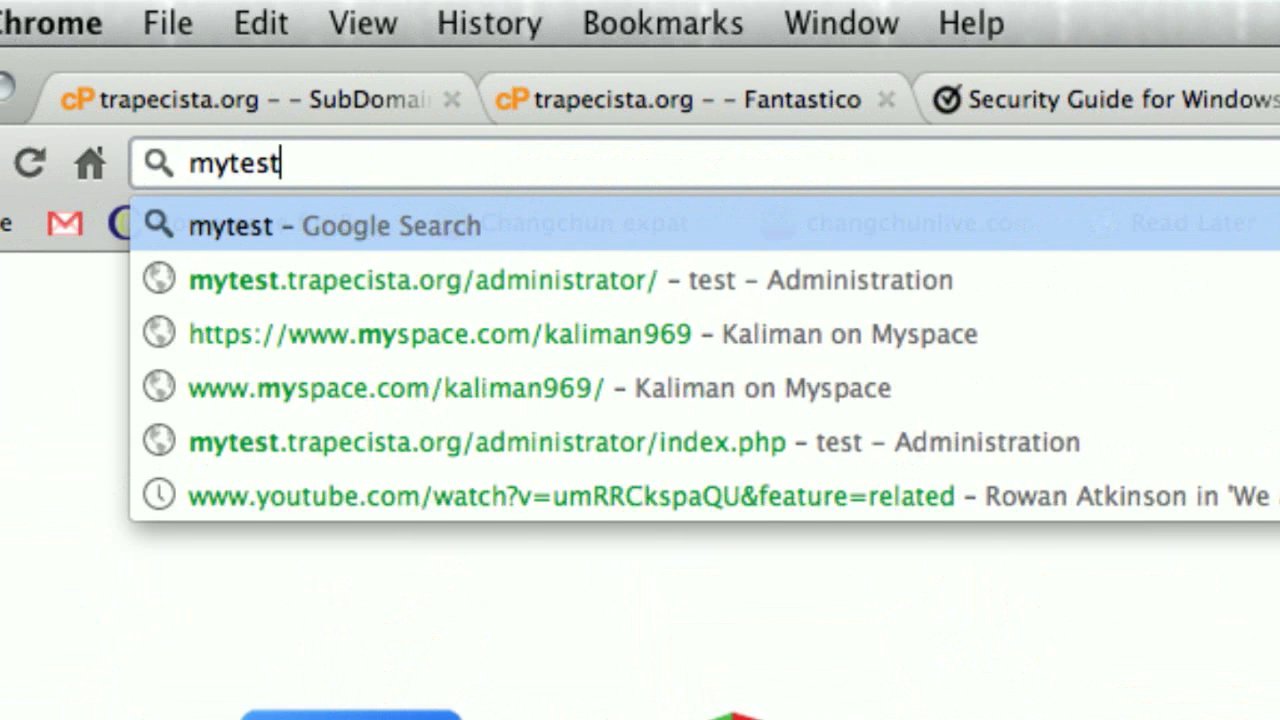
{"action": "type", "text": ".trape"}
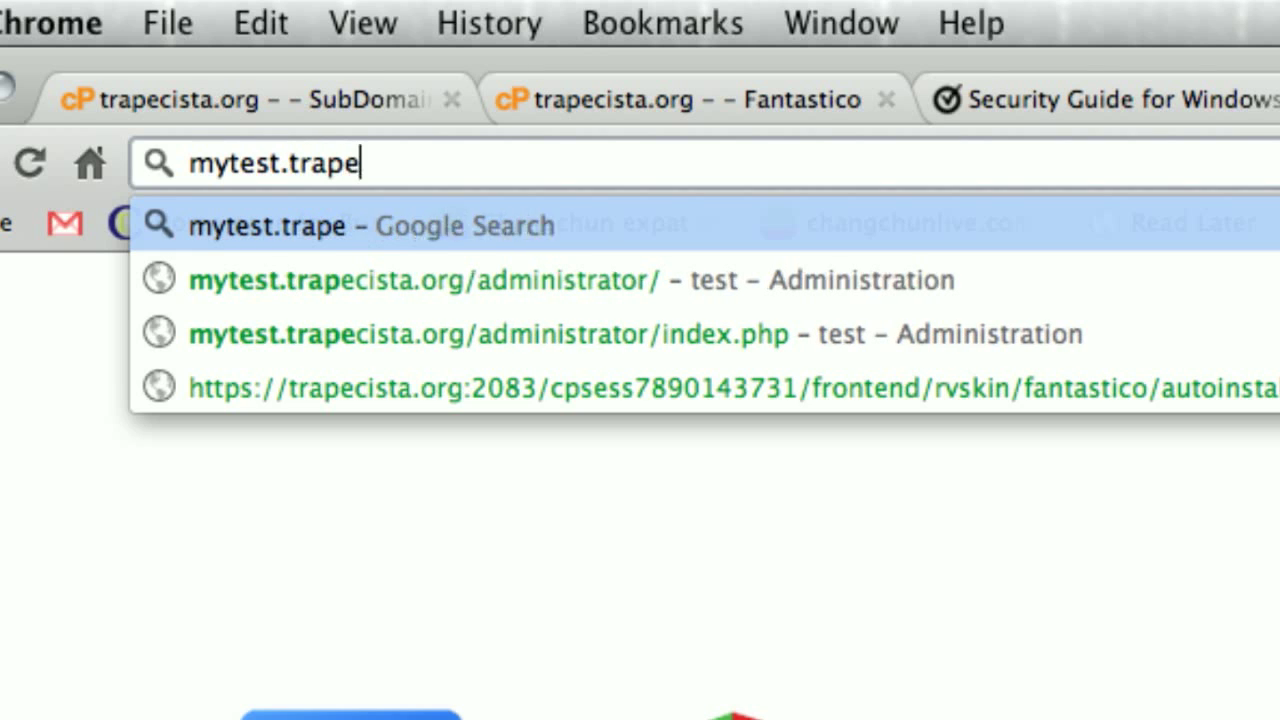
{"action": "type", "text": "cists."}
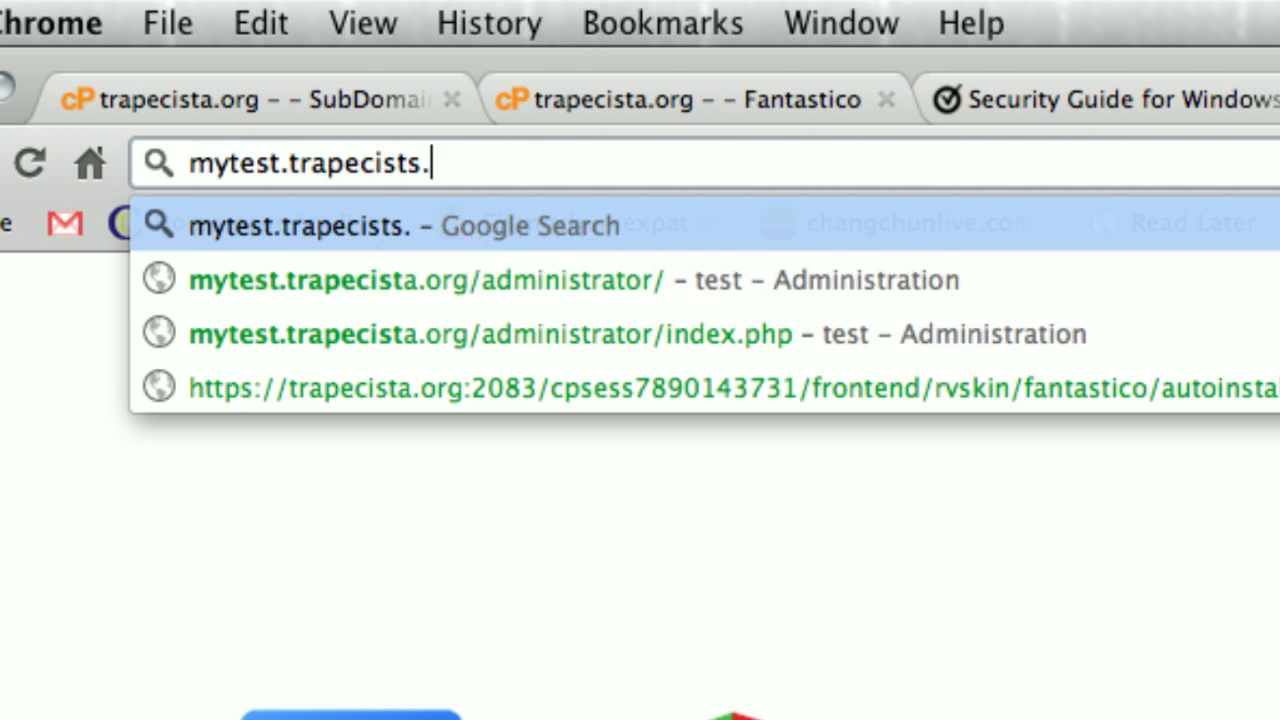
{"action": "type", "text": "org/"}
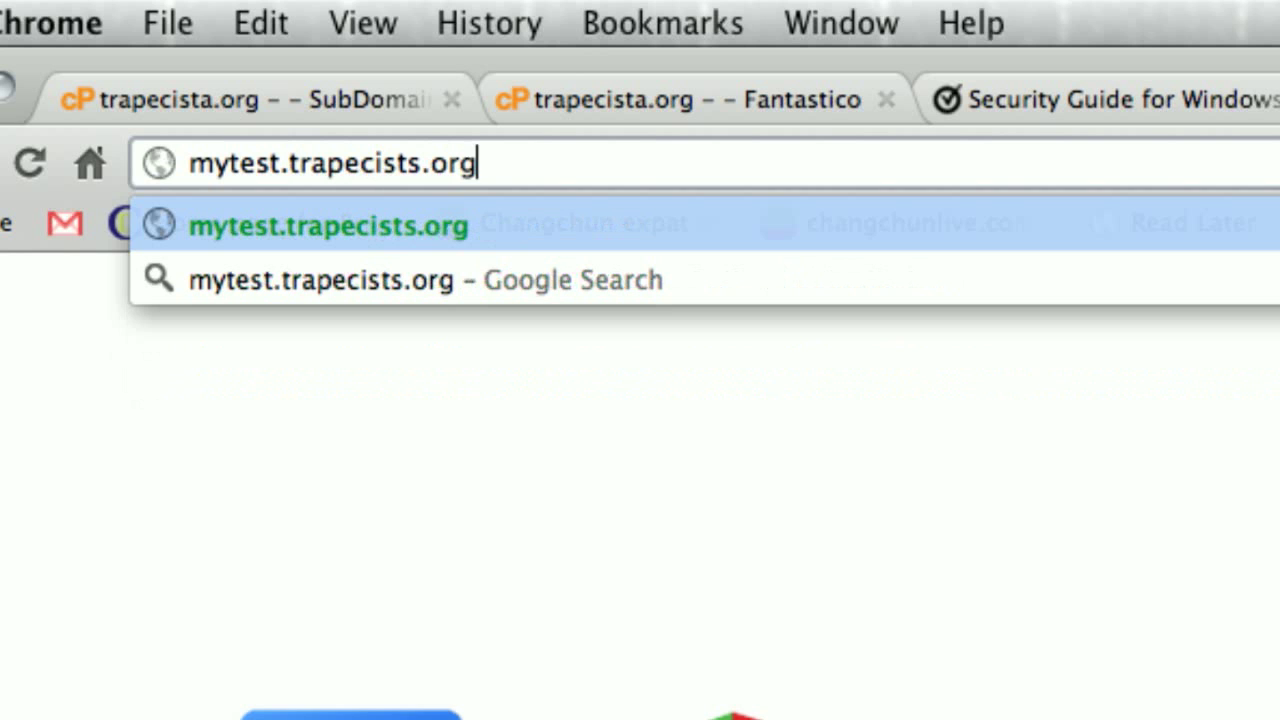
{"action": "key", "text": "BackSpace"}
{"action": "key", "text": "BackSpace"}
{"action": "key", "text": "BackSpace"}
{"action": "key", "text": "BackSpace"}
{"action": "key", "text": "BackSpace"}
{"action": "key", "text": "BackSpace"}
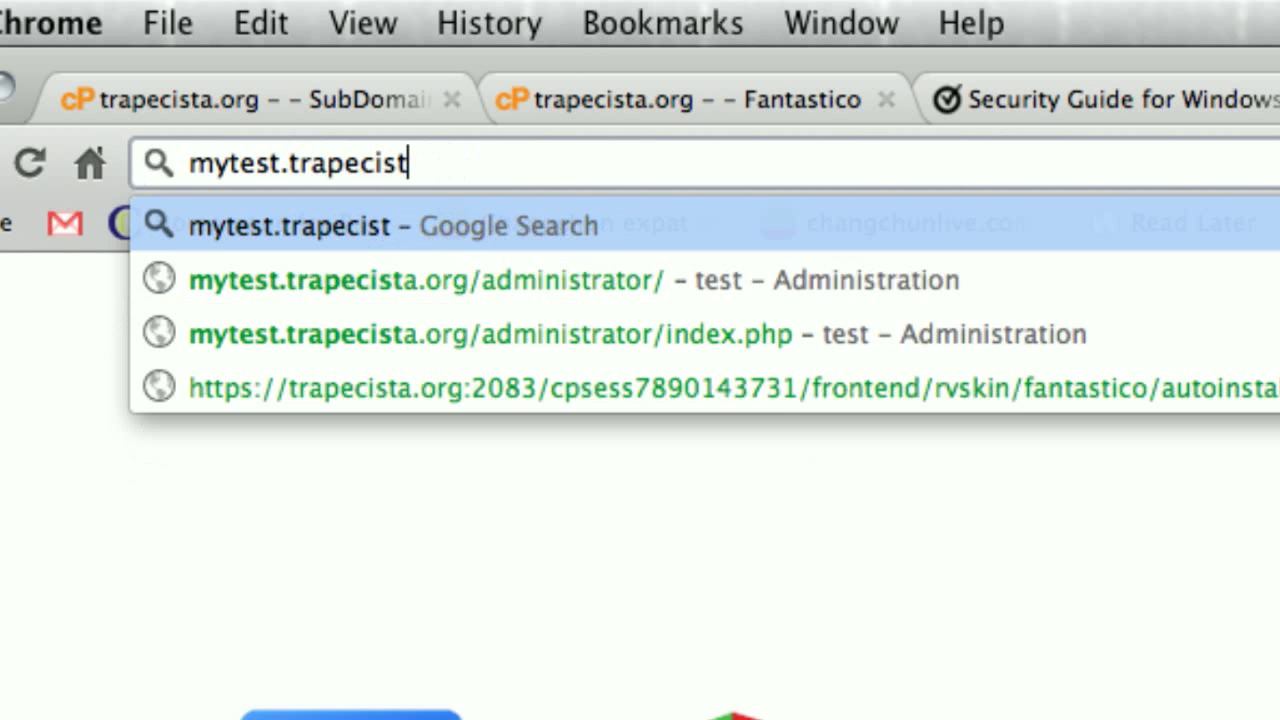
Step: Load the new site's front page, then go to mytest.trapecista.org/administrator/
{"action": "type", "text": "a.org/"}
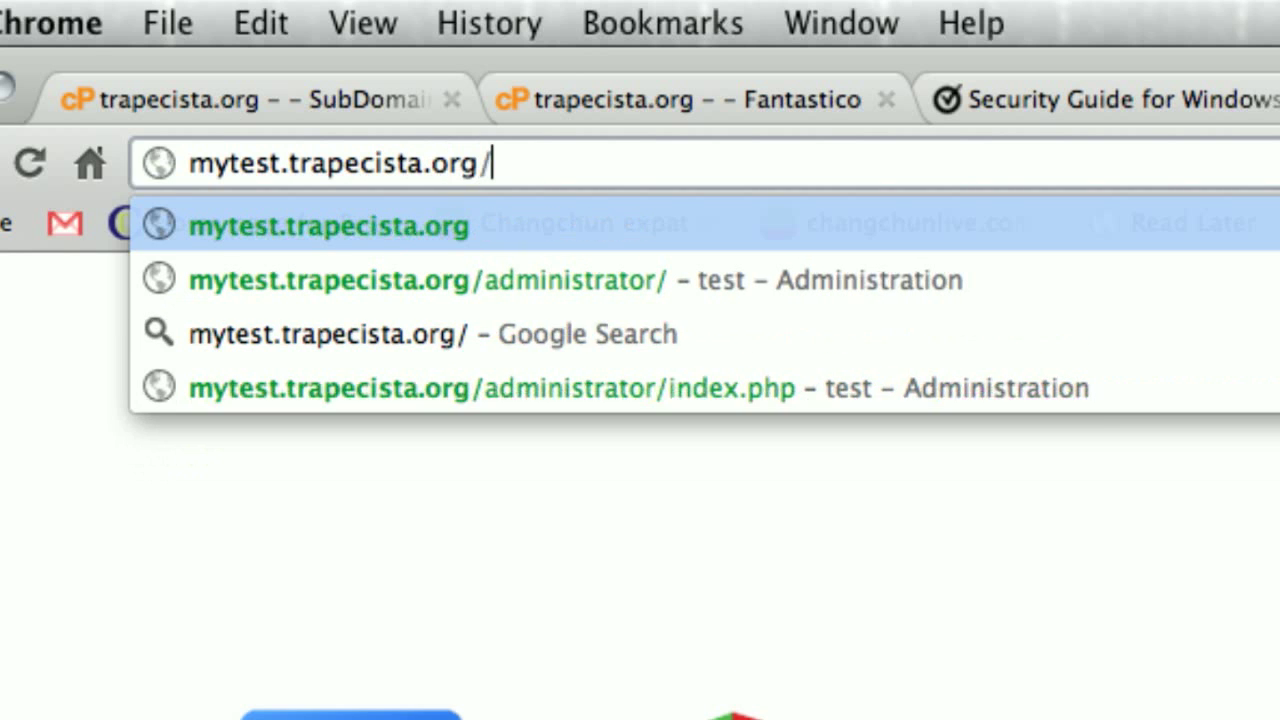
{"action": "key", "text": "Return"}
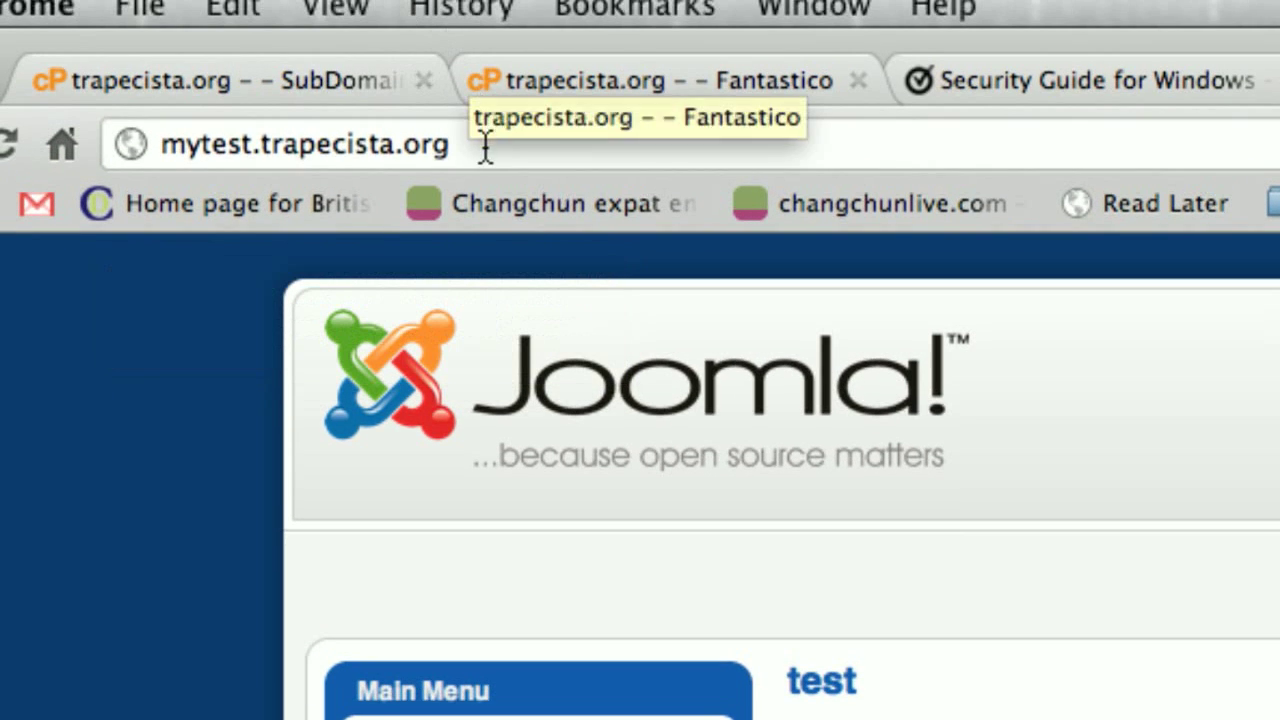
{"action": "left_click", "coordinate": [486, 79]}
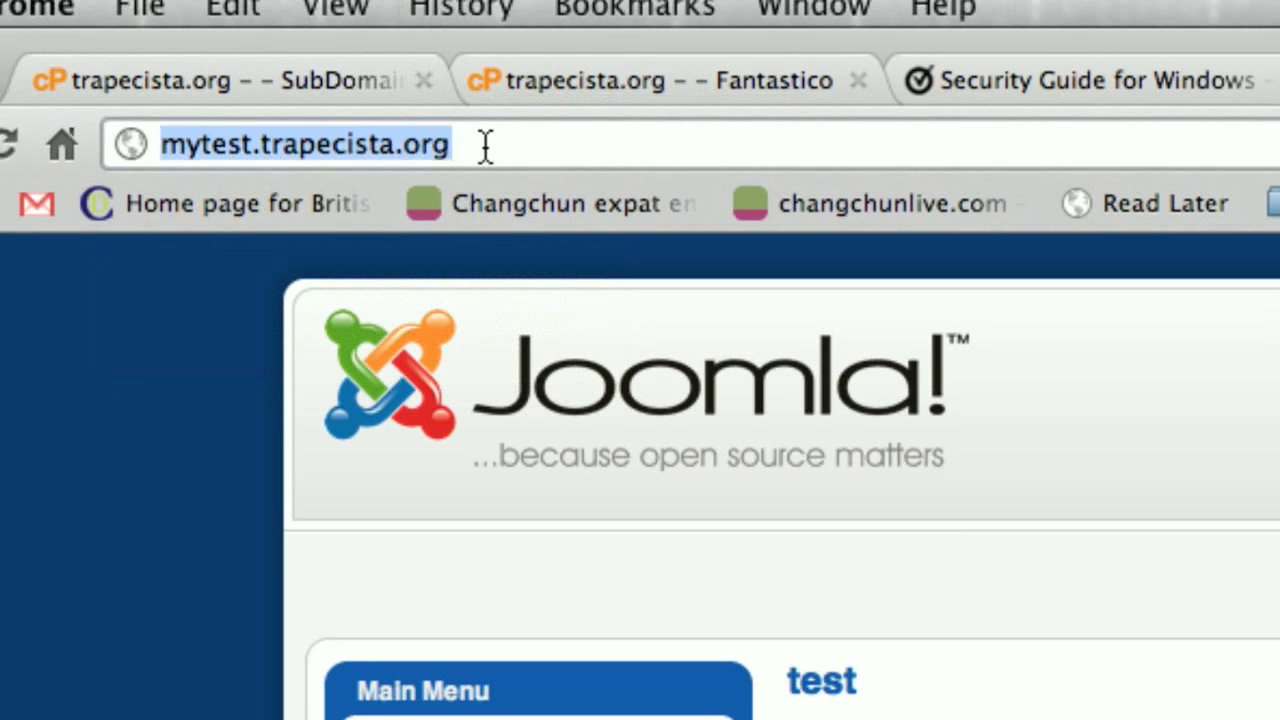
{"action": "left_click", "coordinate": [483, 80]}
{"action": "type", "text": "/admin"}
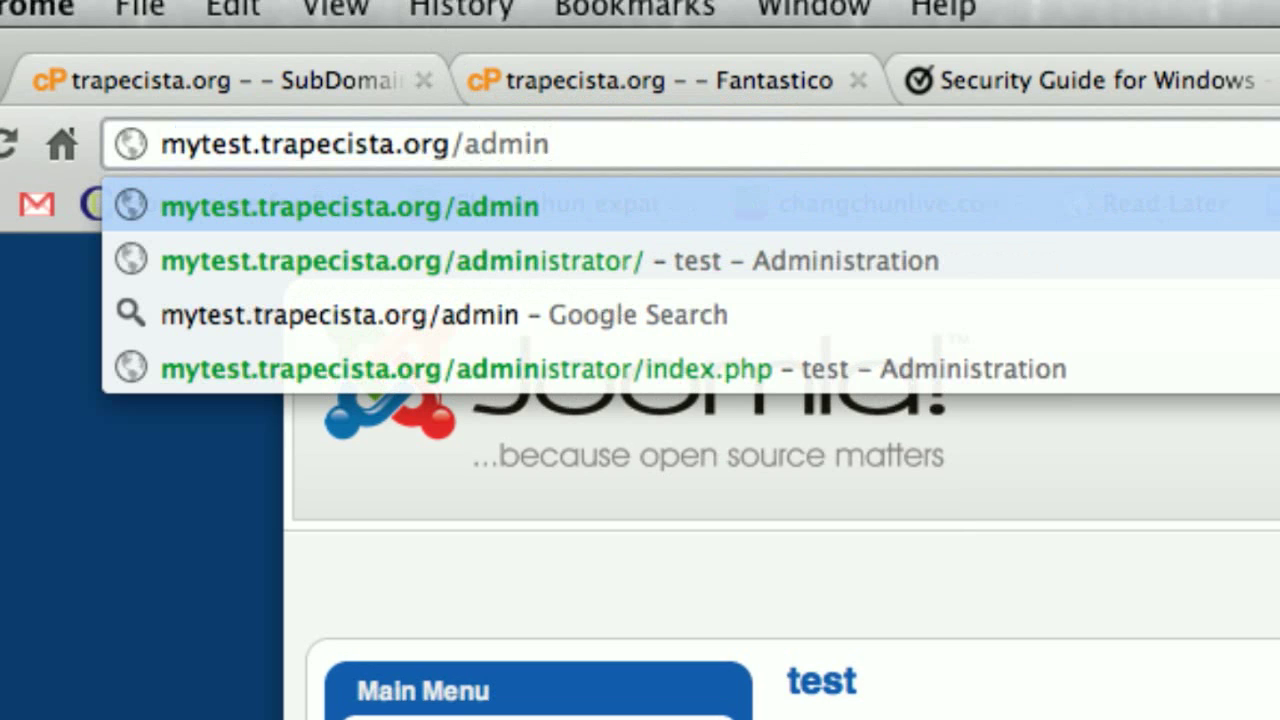
{"action": "left_click", "coordinate": [486, 264]}
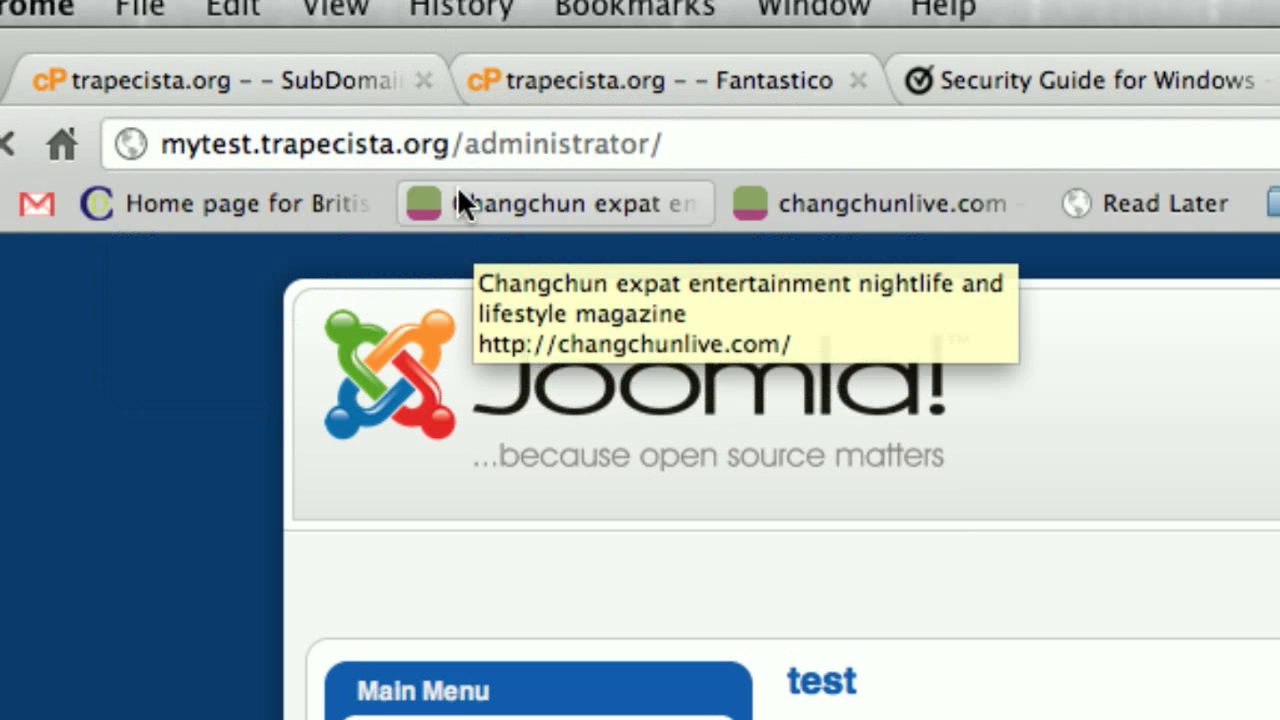
{"action": "left_click", "coordinate": [680, 147]}
Step: Open the administrator login page and log in as 'admin' with the pasted password
{"action": "key", "text": "Return"}
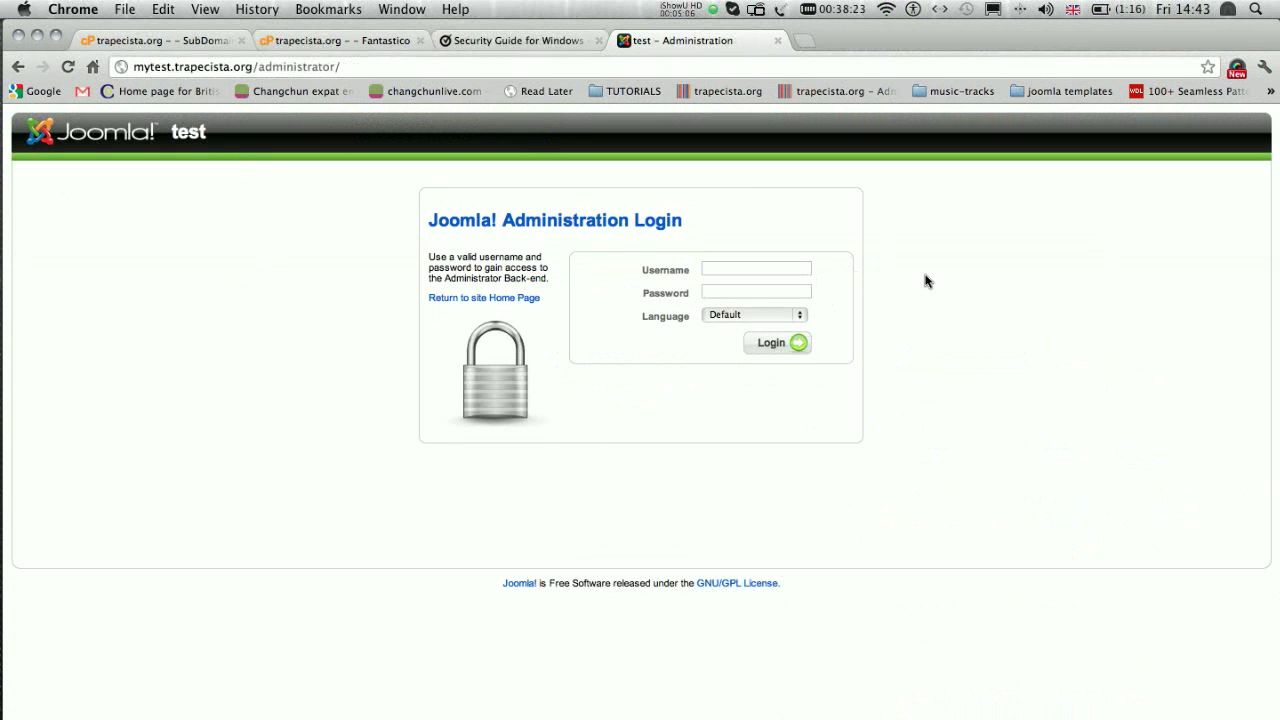
{"action": "left_click", "coordinate": [707, 270]}
{"action": "type", "text": "admin"}
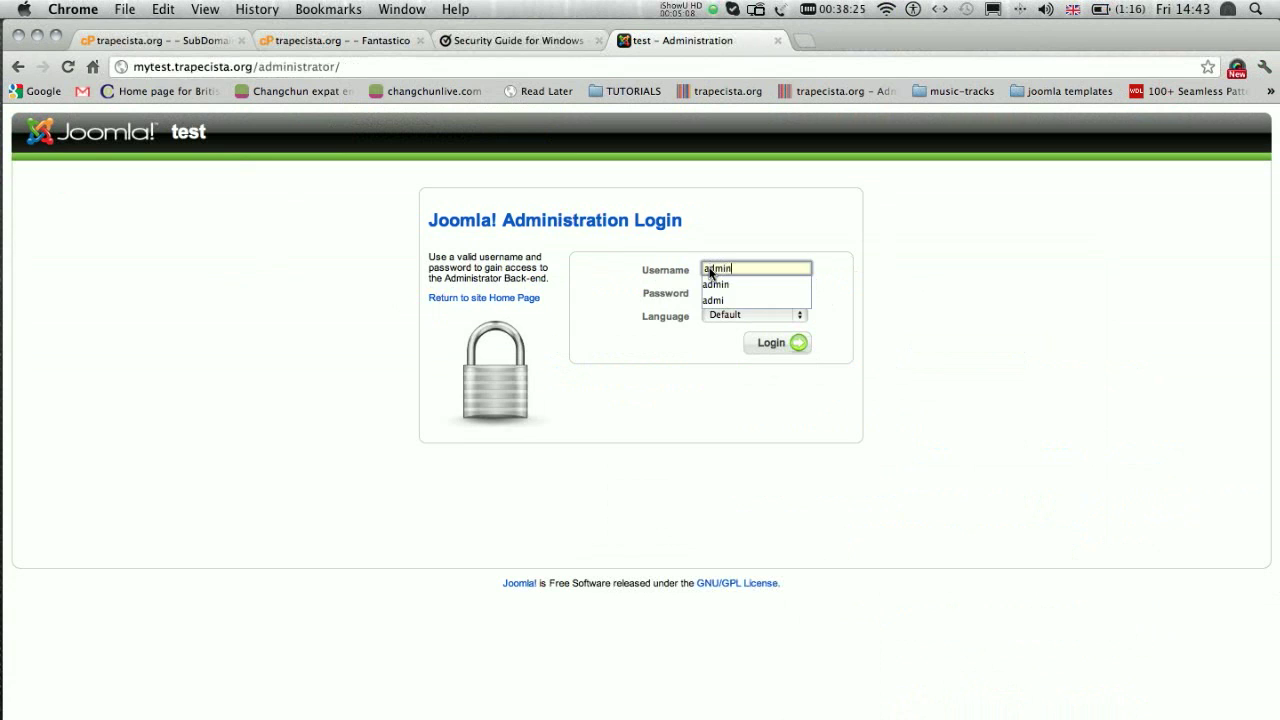
{"action": "key", "text": "Tab"}
{"action": "key", "text": "super+v"}
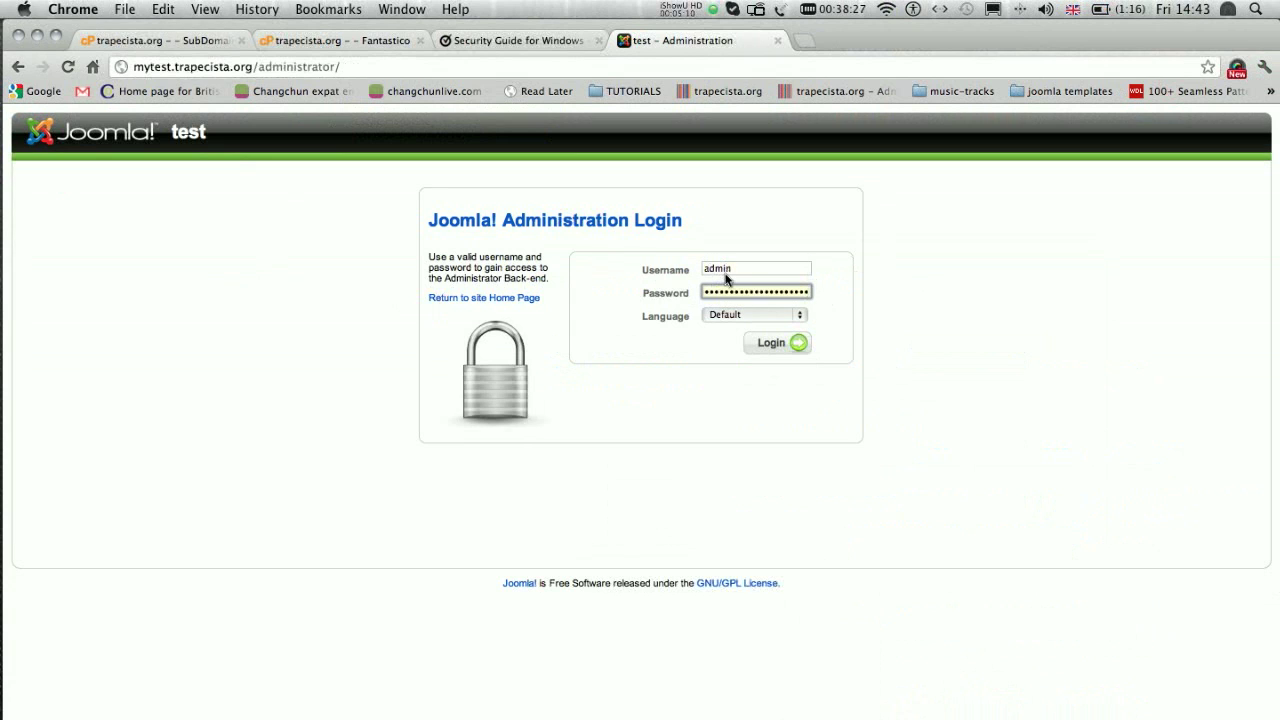
{"action": "left_click", "coordinate": [777, 345]}
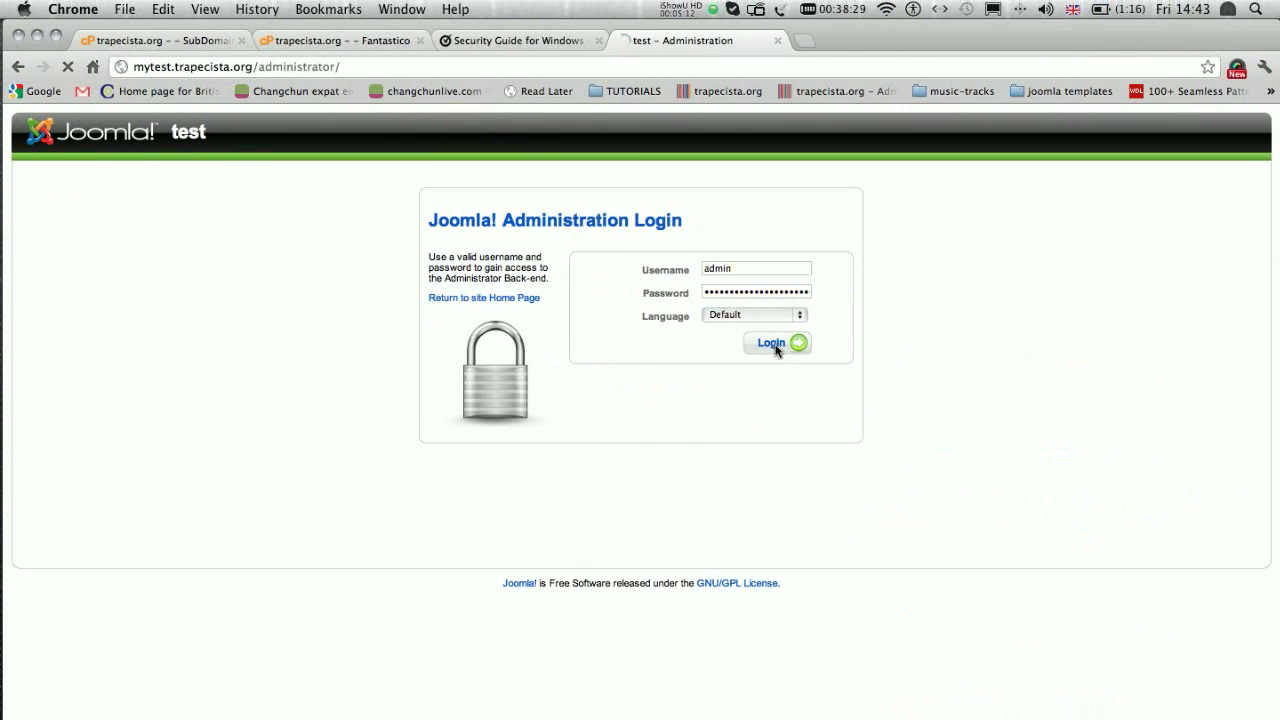